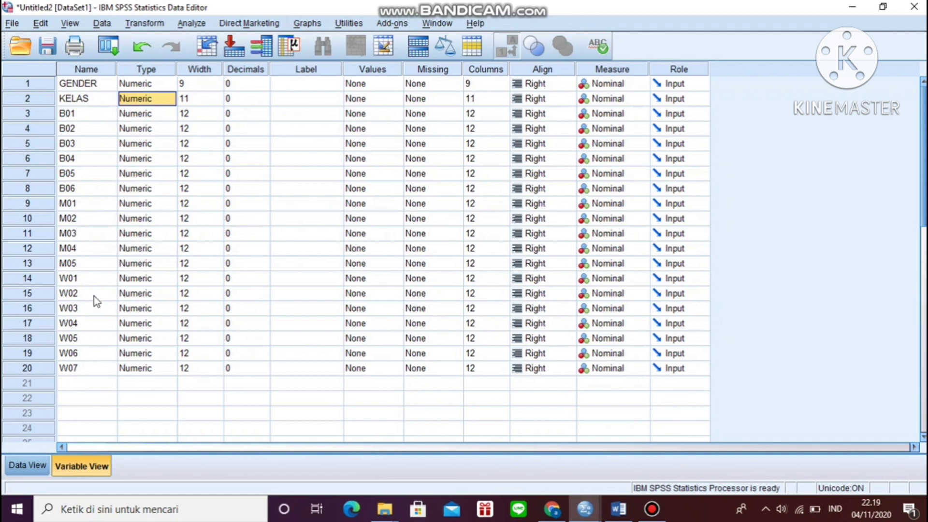
- Insert three new variables: one before M01, one before W01 and one directly after W07
right_click(35, 205)
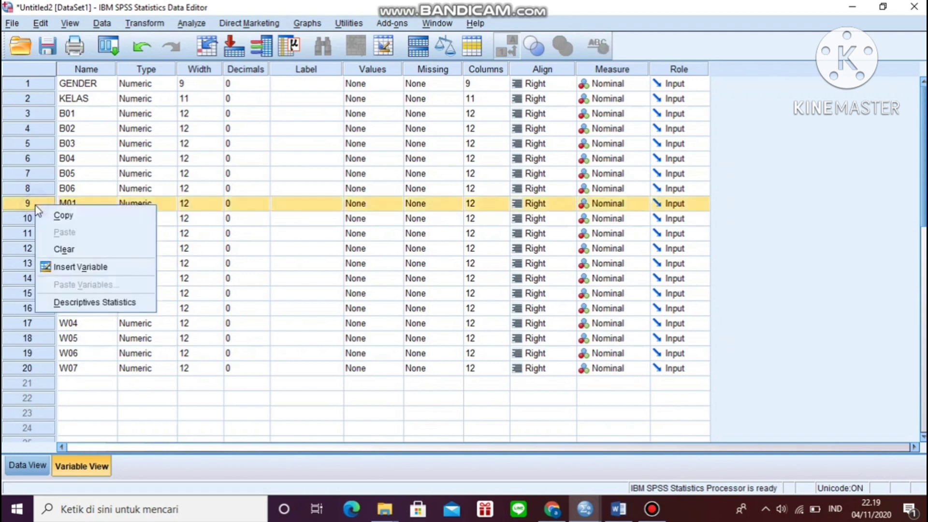
click(59, 268)
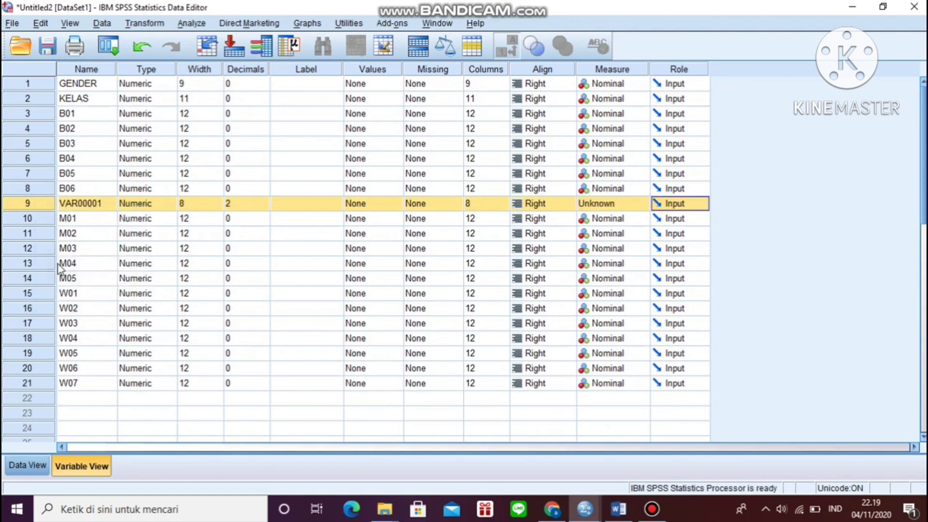
right_click(33, 290)
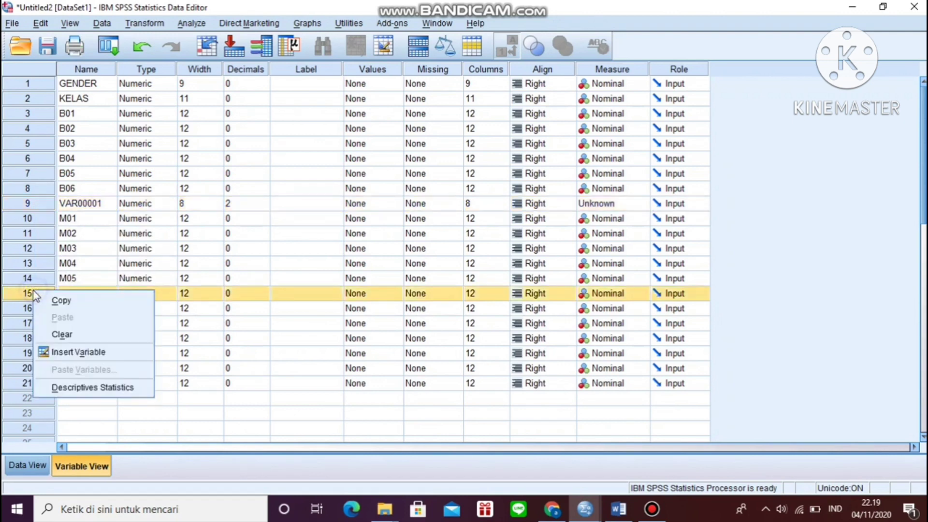
click(61, 358)
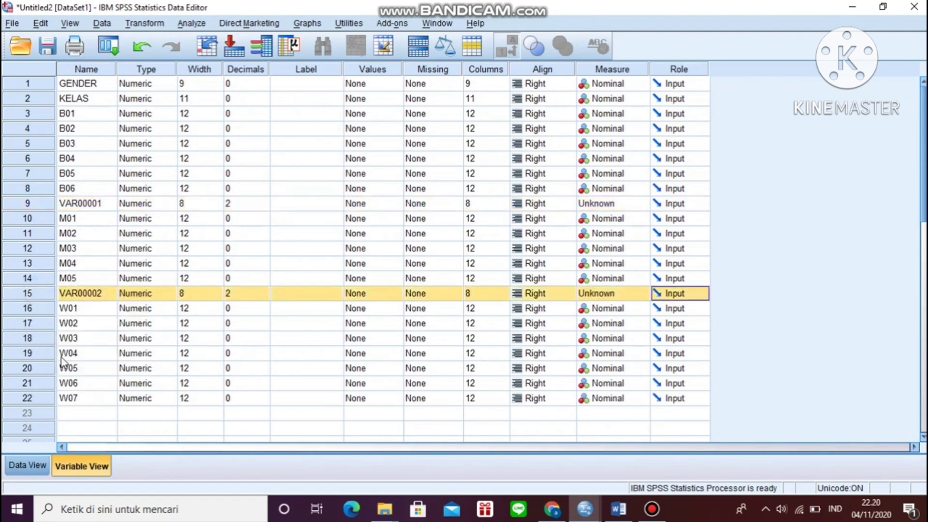
right_click(34, 414)
click(67, 476)
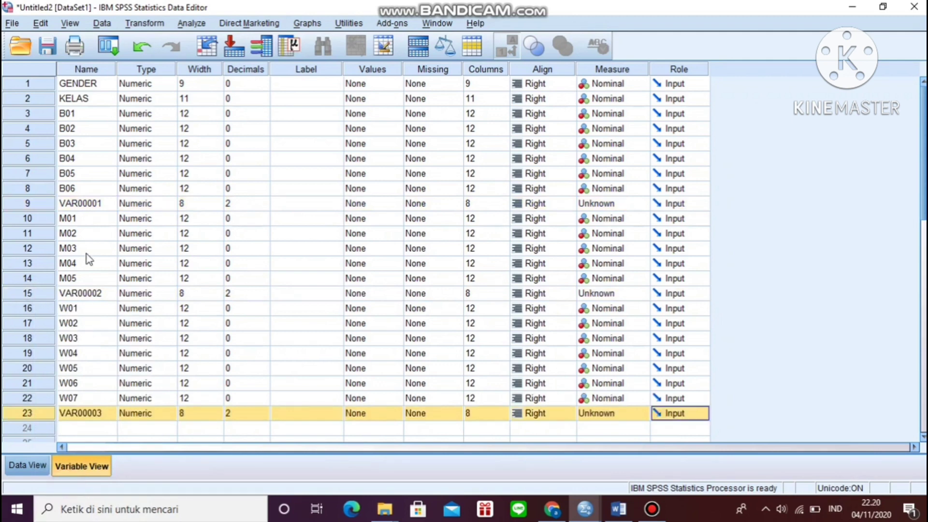
- Rename the three inserted variables TOTALB, TOTALM and TOTALW, in order from the B group to the W group
click(83, 204)
text(TOTALB)
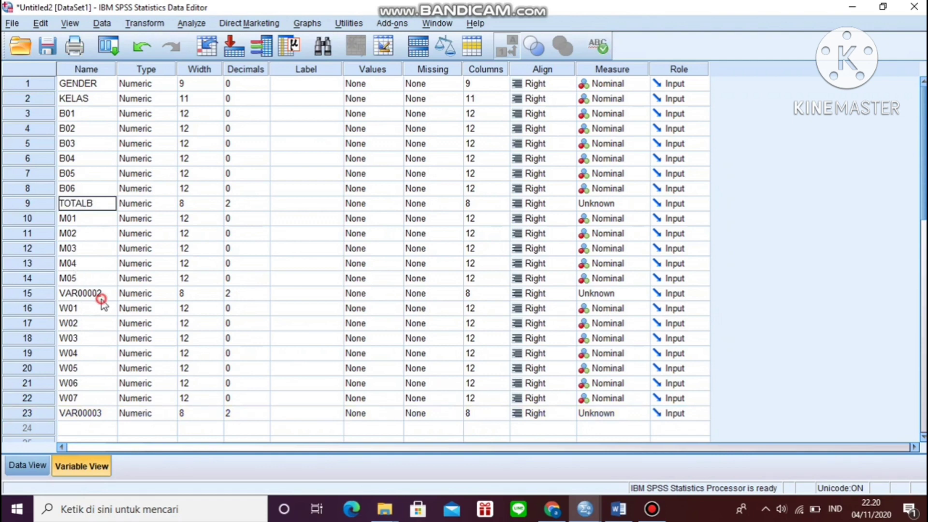
click(101, 299)
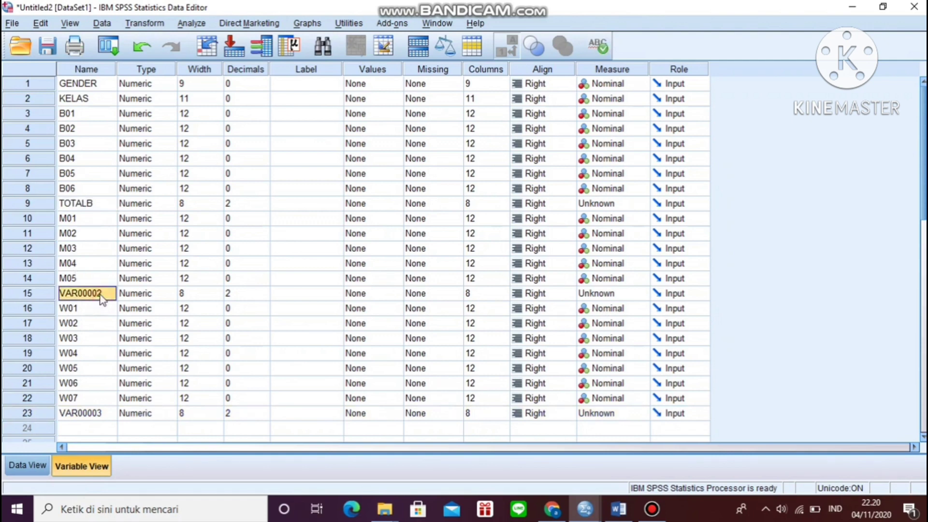
key(BackSpace)
text(TOTALM)
click(100, 415)
text(T)
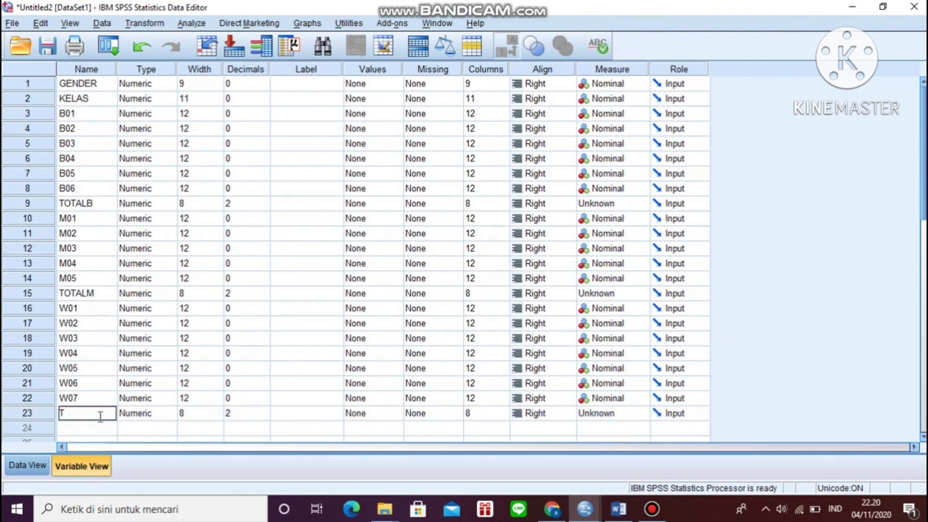
text(OTALW)
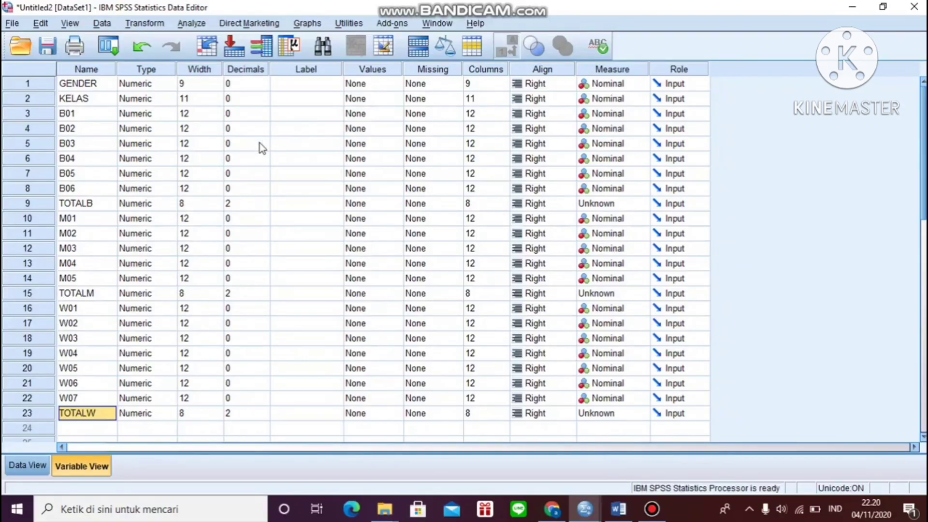
- Start a Compute Variable transformation with TOTALB as the target variable
click(164, 28)
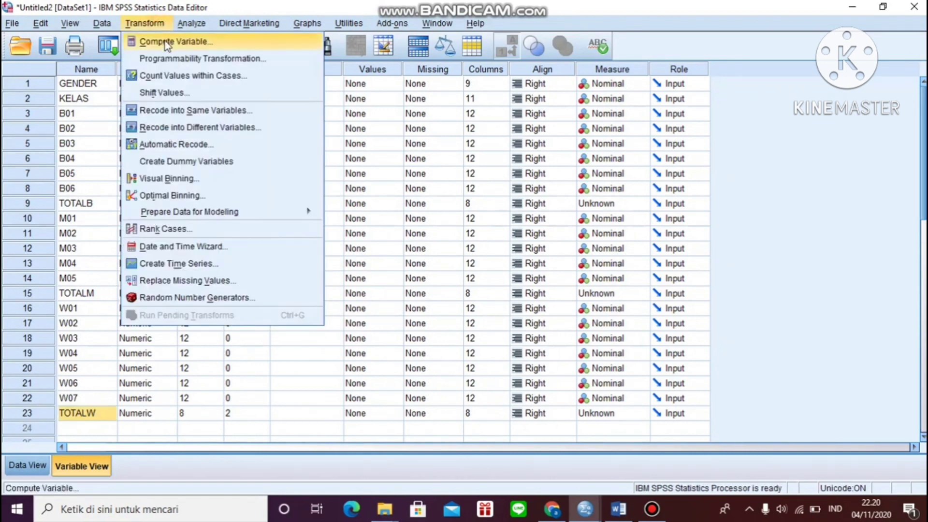
click(169, 43)
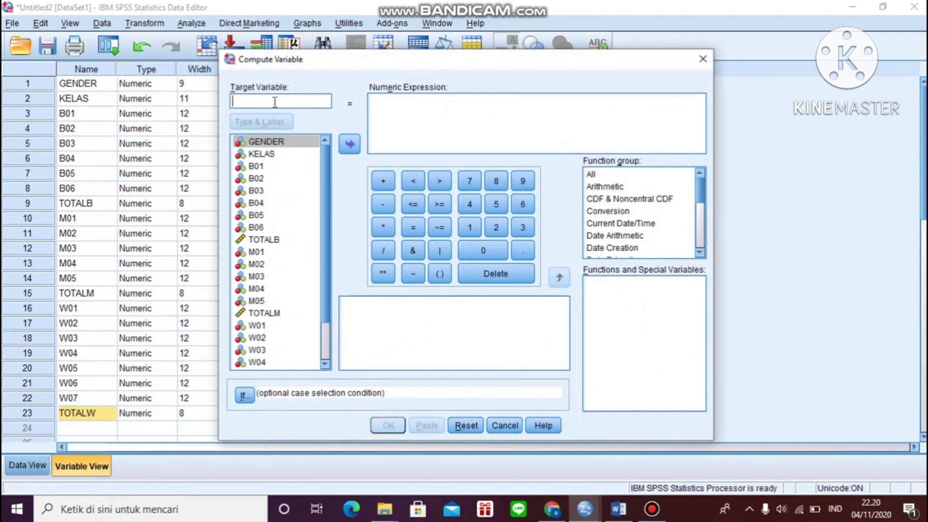
text(T)
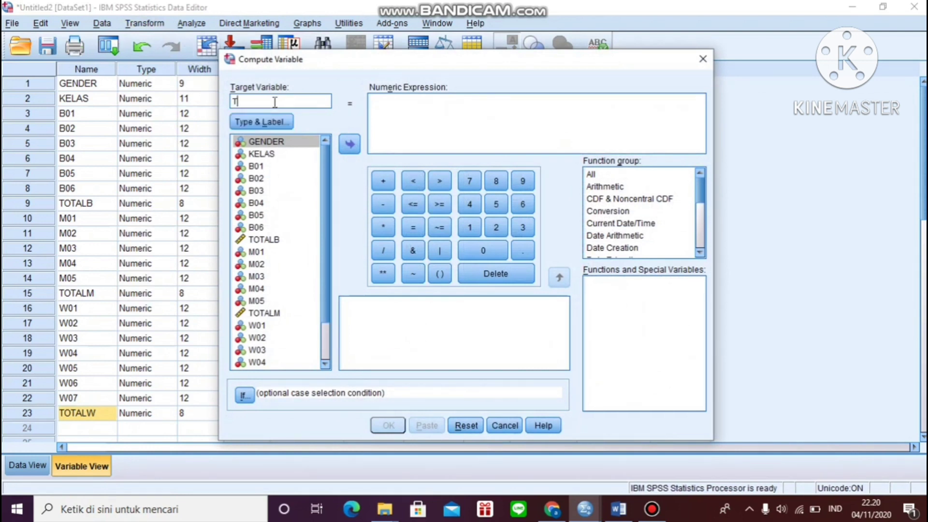
text(OTALB)
- Insert the Sum function from the All function group into the numeric expression
click(594, 177)
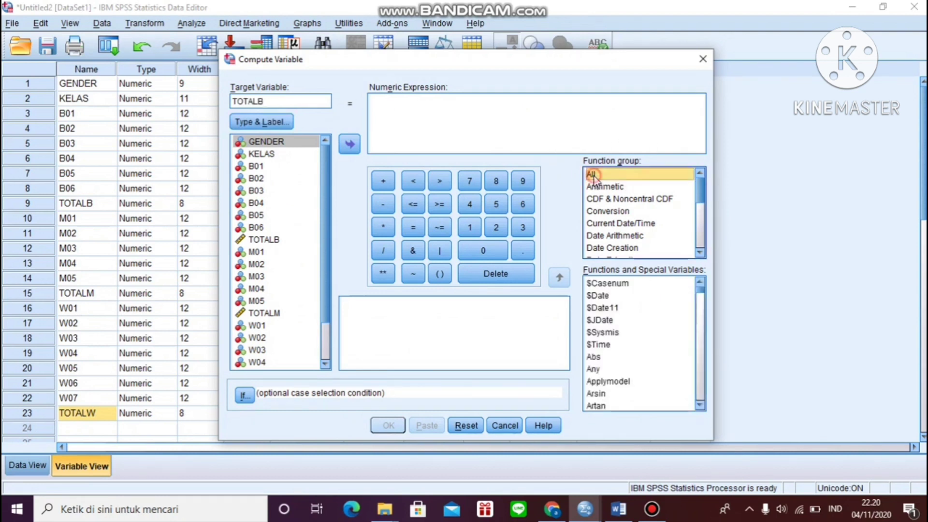
click(700, 406)
drag(702, 408, 689, 414)
scroll(686, 408, down, 12)
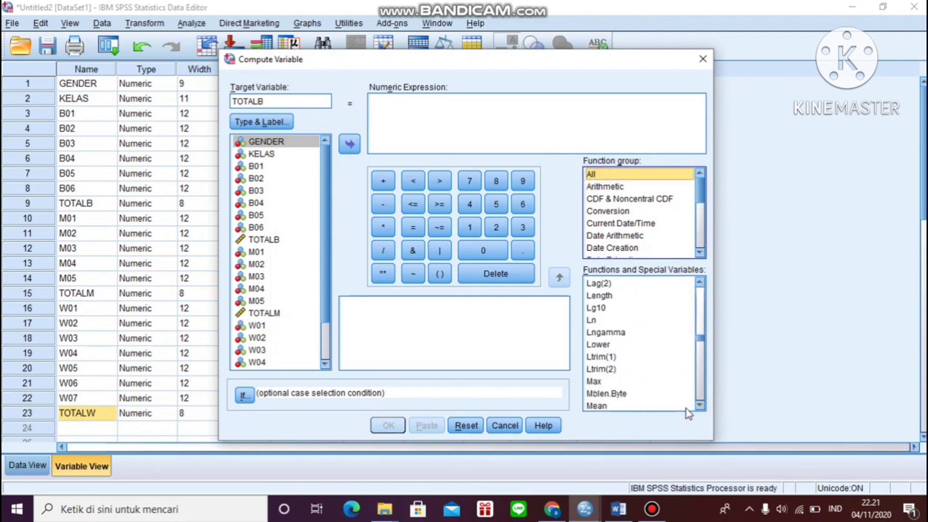
scroll(687, 408, down, 13)
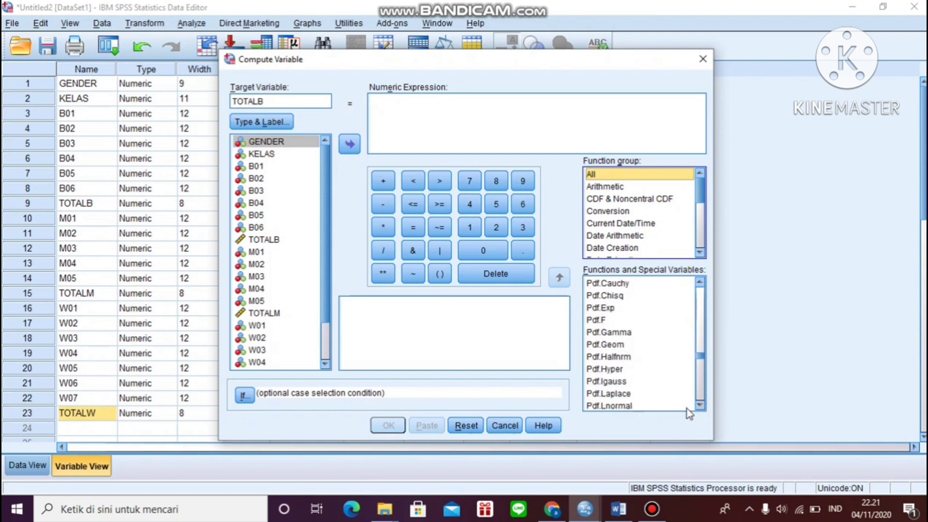
scroll(686, 408, down, 1)
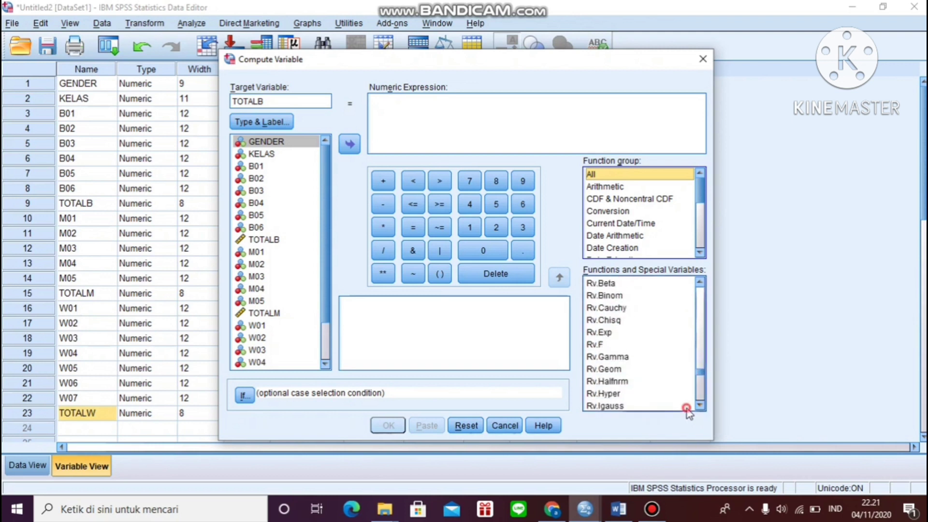
click(686, 408)
scroll(701, 410, down, 6)
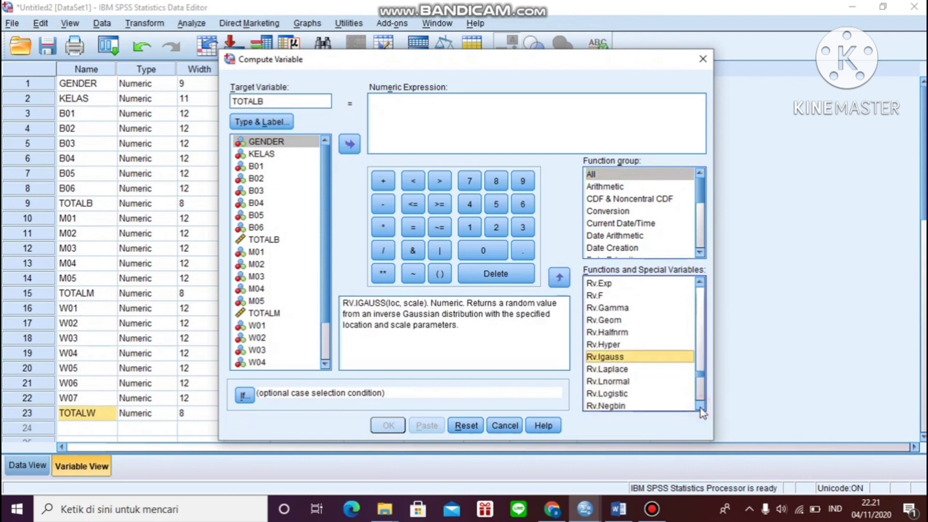
scroll(702, 412, down, 3)
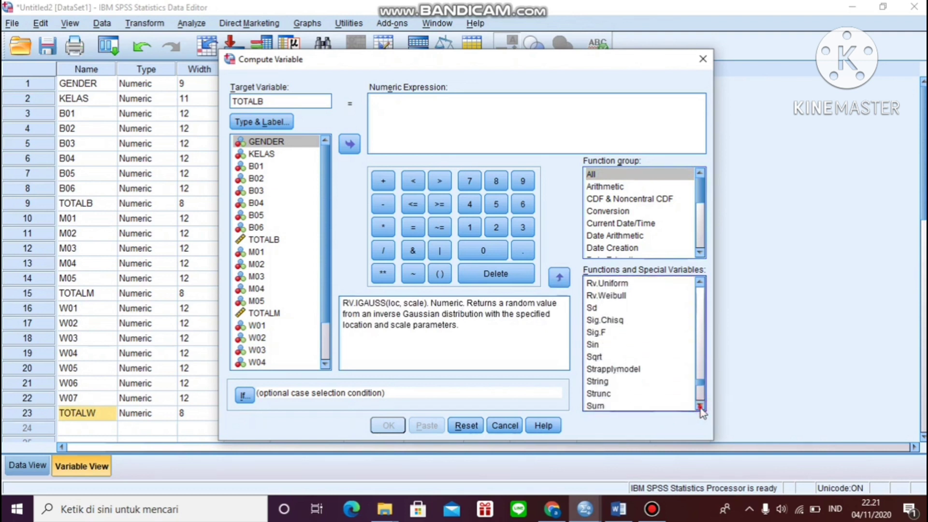
click(634, 394)
double_click(634, 394)
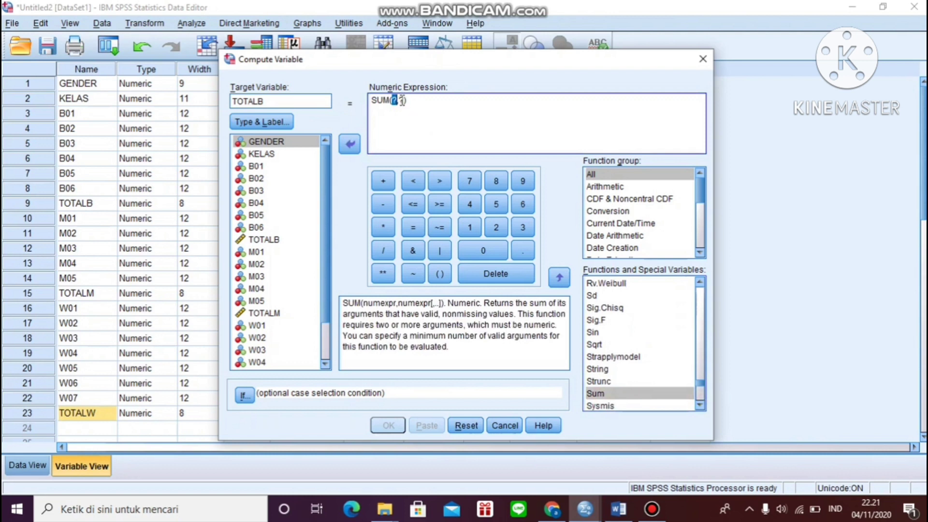
- Replace the placeholder arguments of SUM with the variables B01, B02 and B03, separated by commas
click(407, 101)
key(BackSpace)
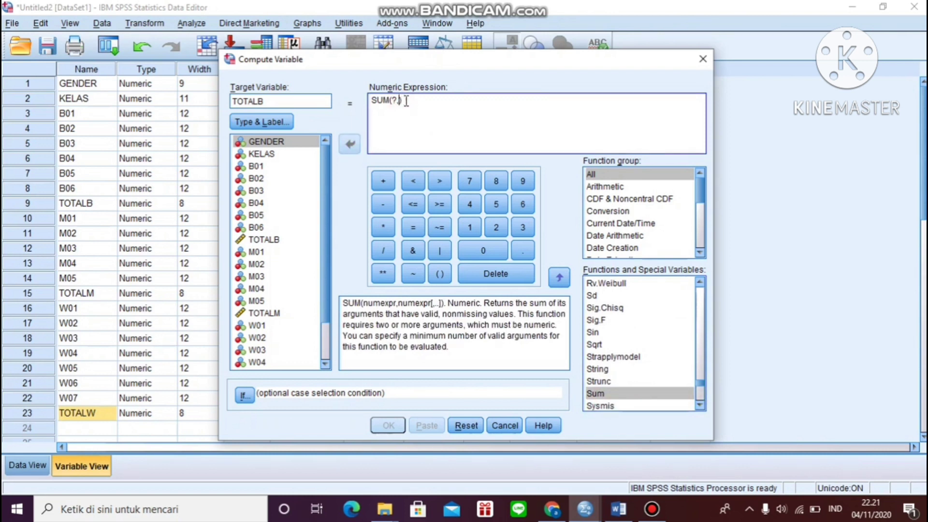
key(BackSpace)
key(BackSpace)
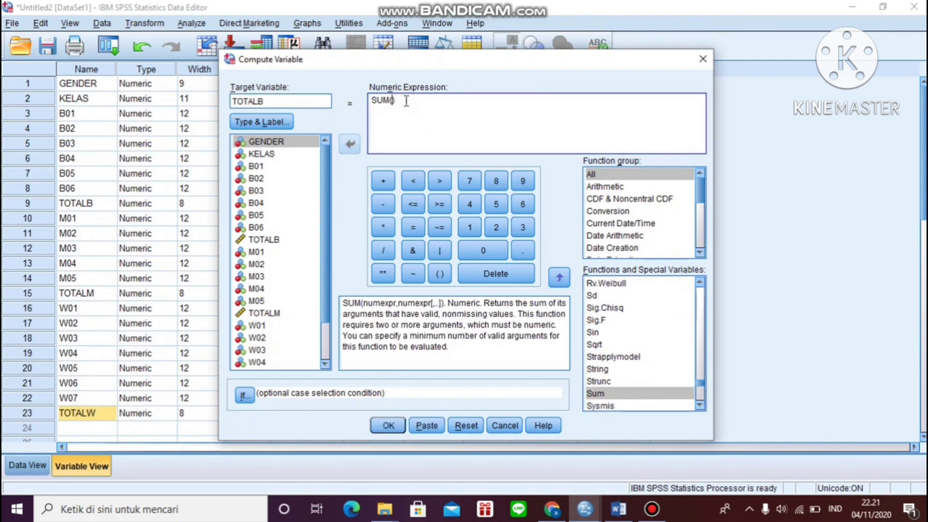
click(272, 170)
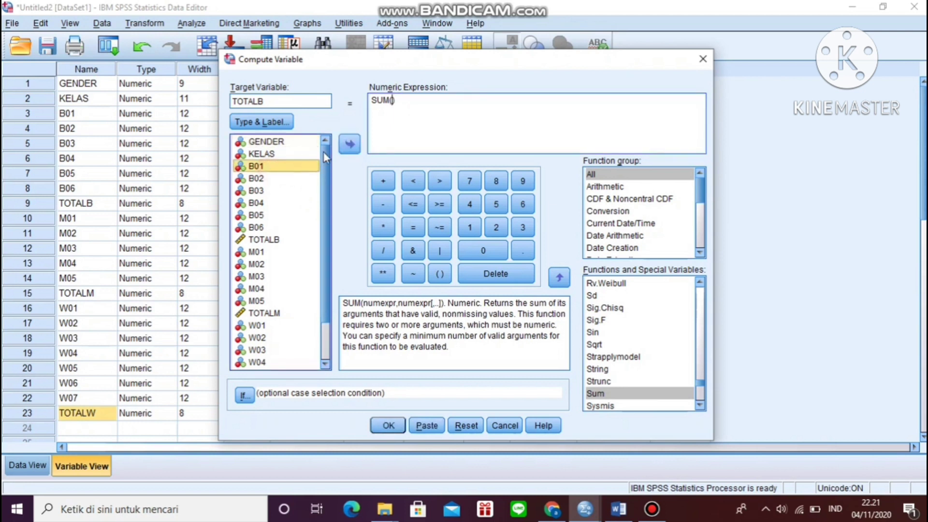
click(348, 145)
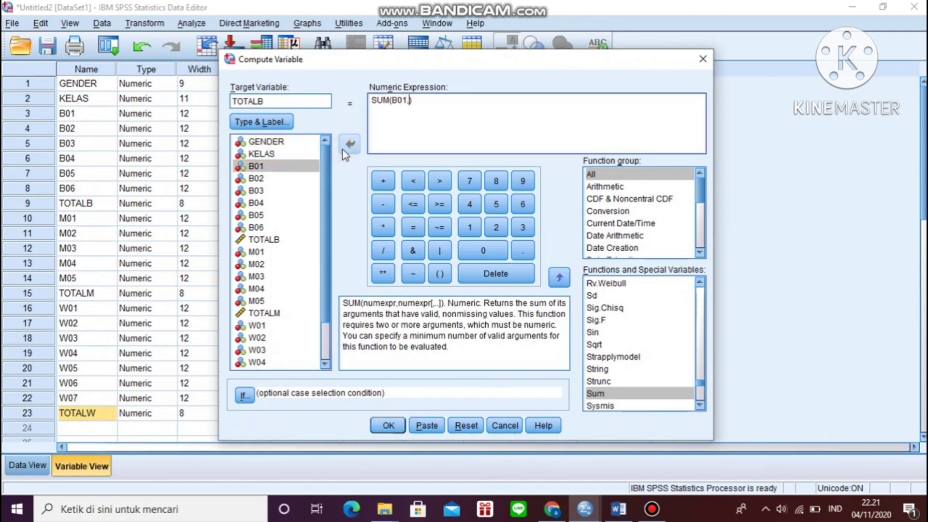
click(287, 179)
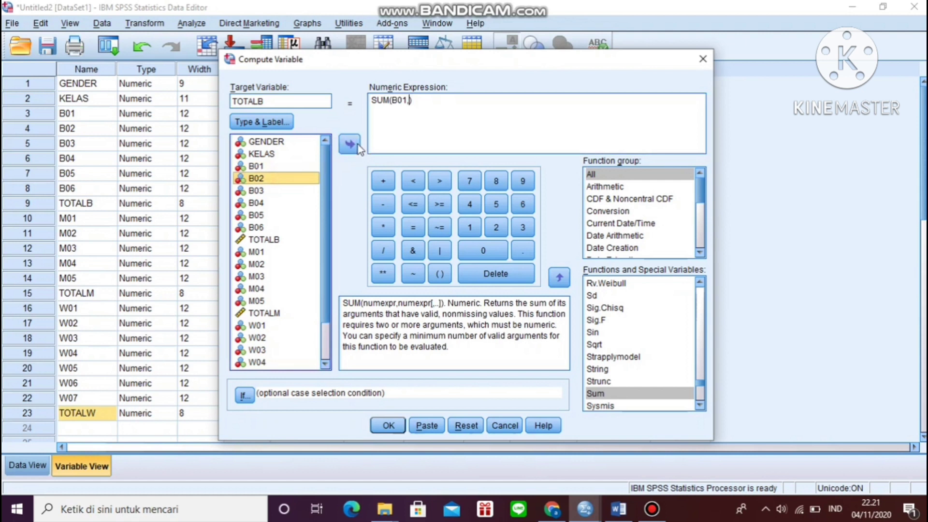
click(351, 145)
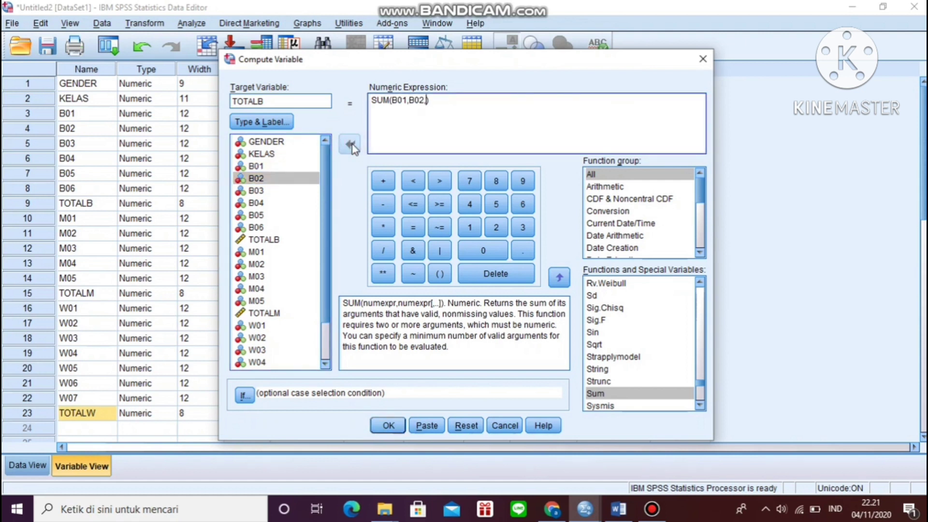
text(,)
click(282, 191)
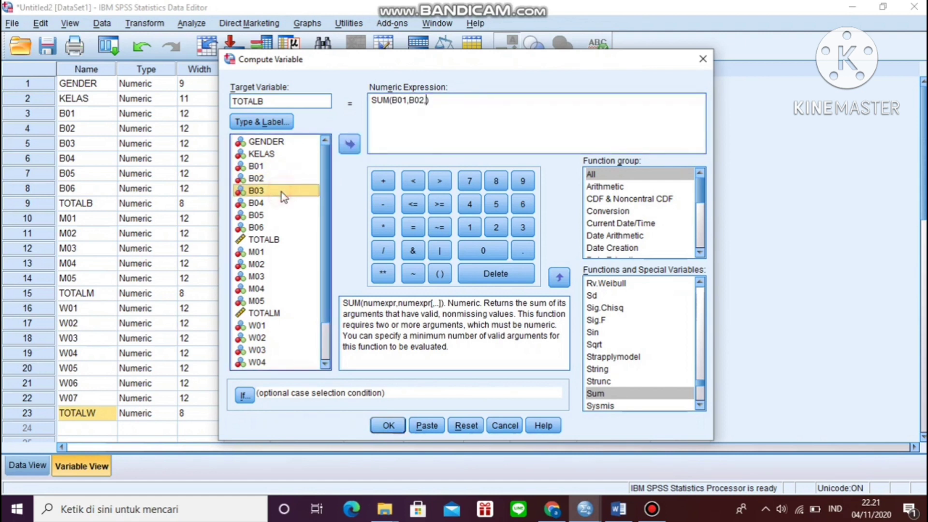
click(351, 145)
text(,)
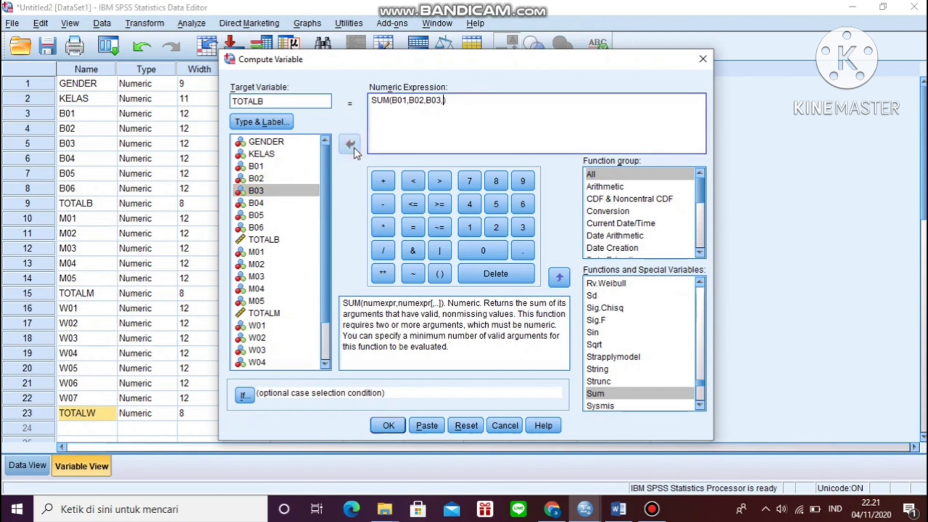
- Add B04, B05 and B06 to complete the expression as SUM(B01,B02,B03,B04,B05,B06)
click(275, 206)
click(351, 145)
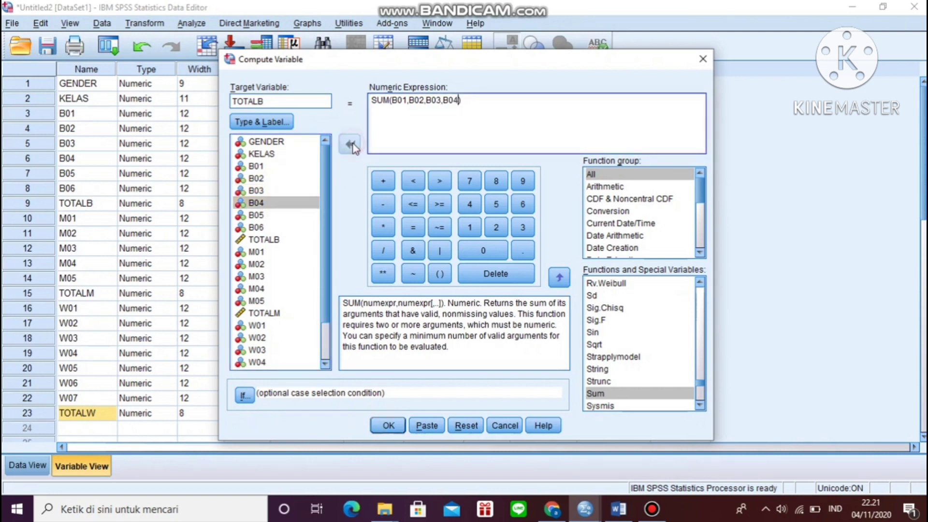
text(,)
click(282, 216)
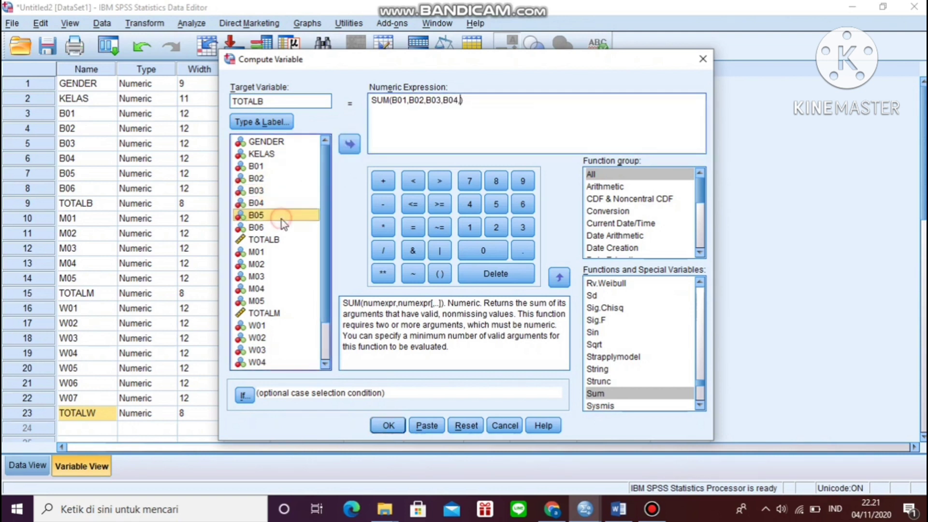
click(351, 144)
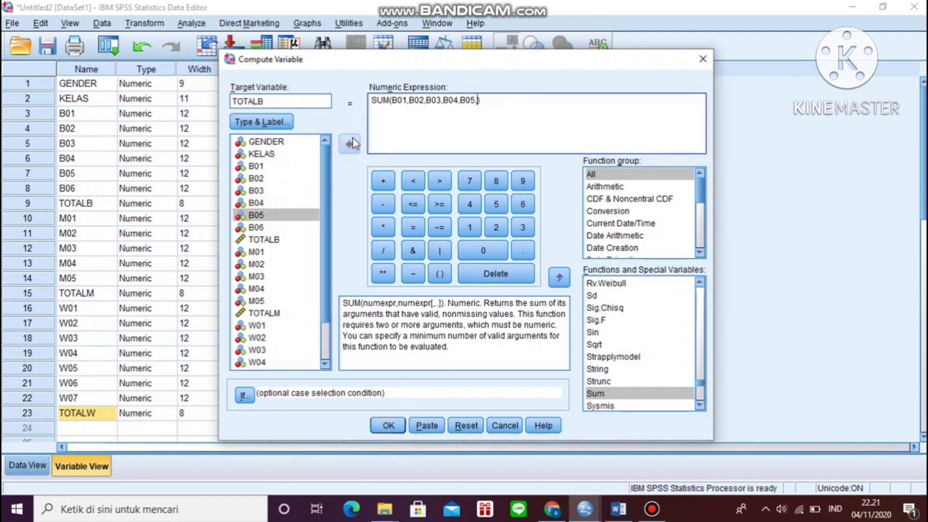
text(,)
click(282, 227)
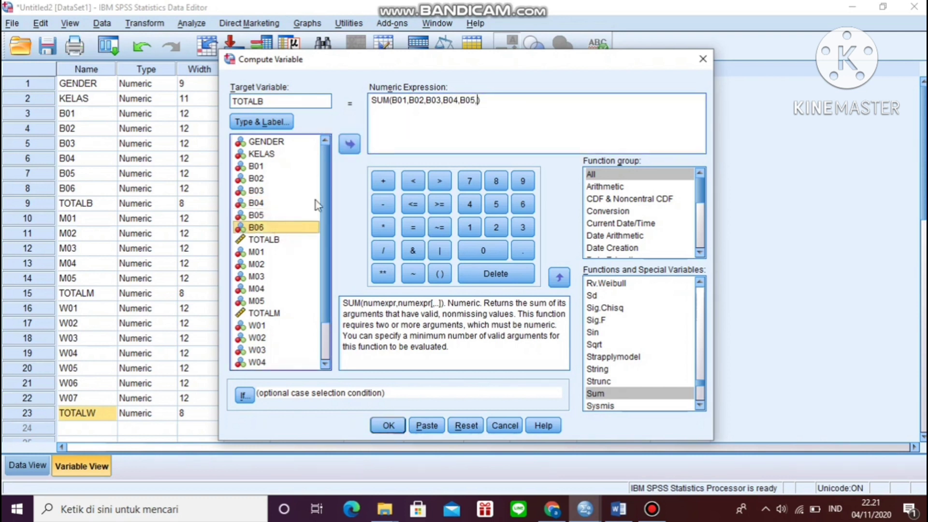
click(350, 143)
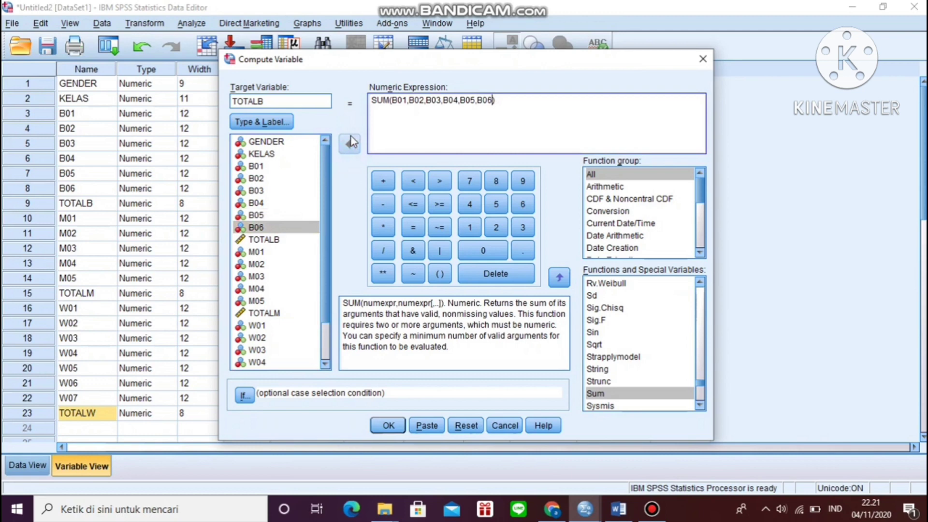
- Give the target variable TOTALB the label "Kemandirian Belajar"
click(282, 129)
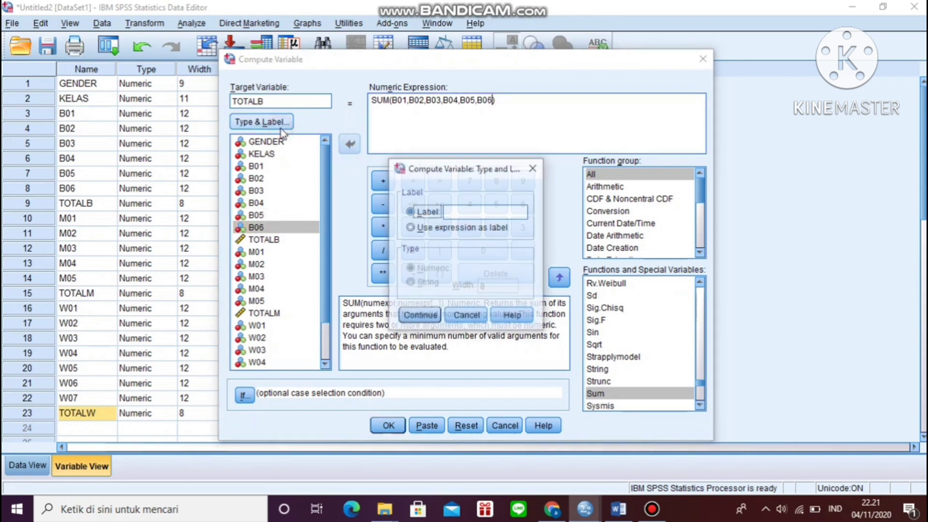
click(455, 213)
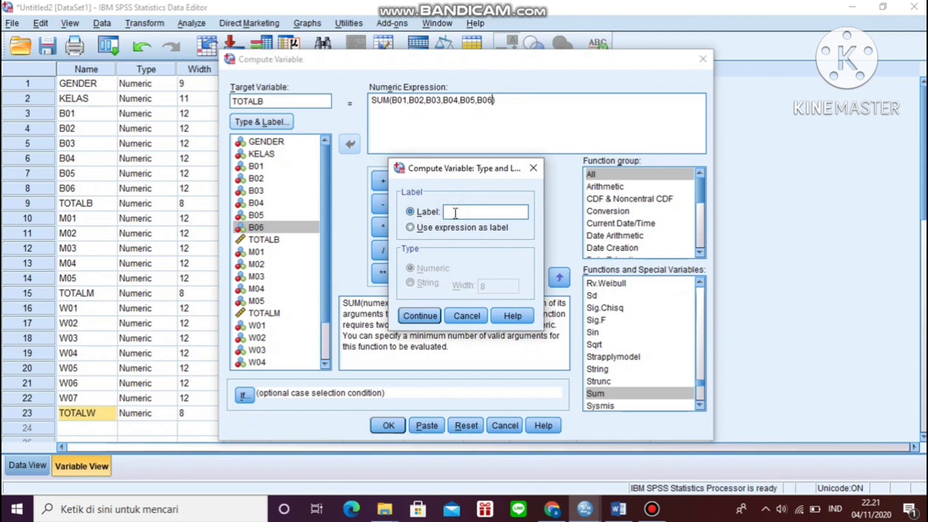
text(kEmandirian Belajar)
click(428, 316)
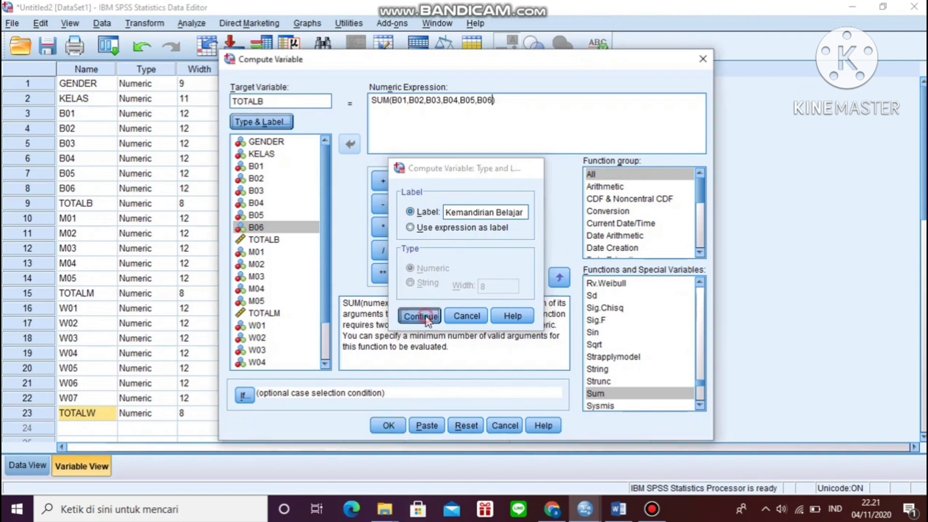
- Run the TOTALB computation, allowing the existing variable to be changed, and return to the Data Editor
click(398, 422)
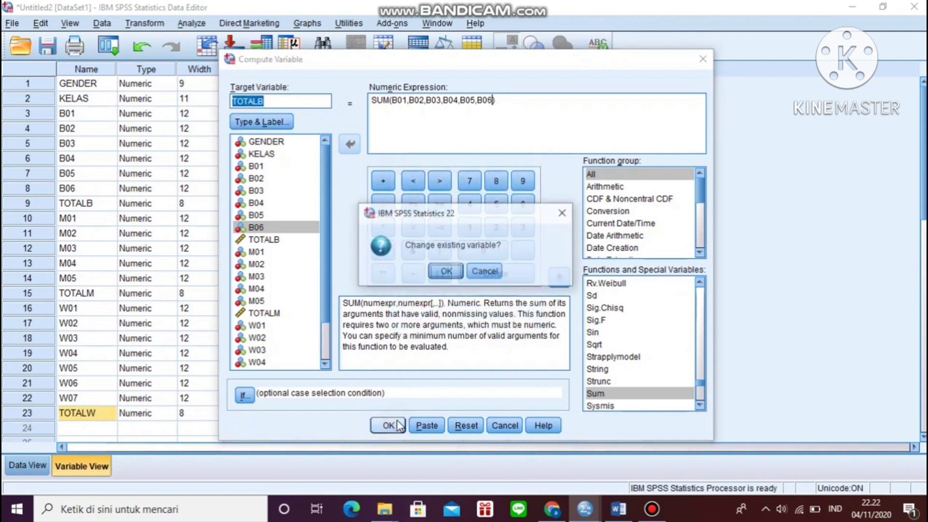
click(445, 271)
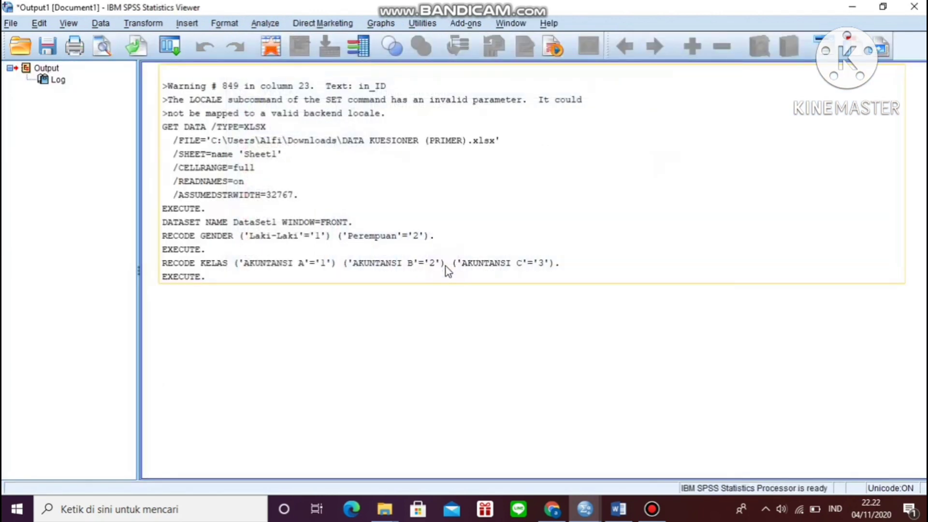
click(250, 340)
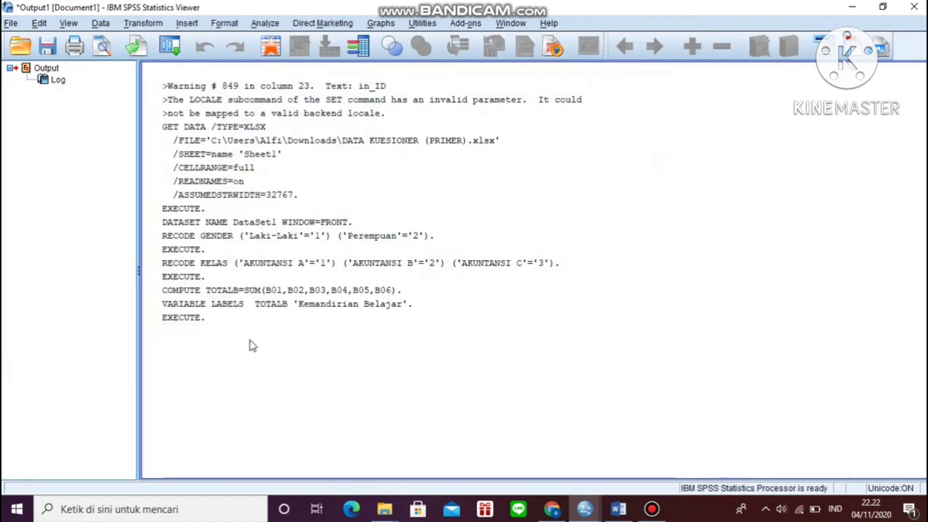
click(192, 324)
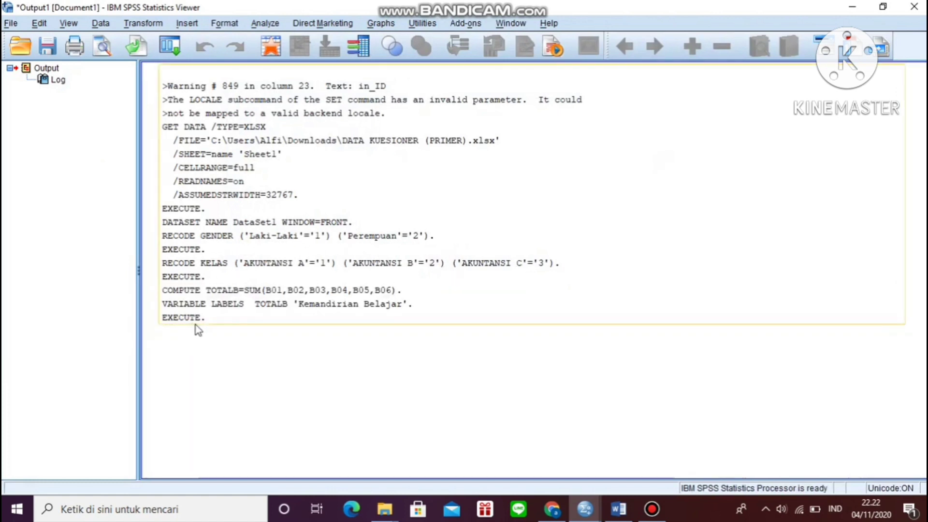
click(591, 506)
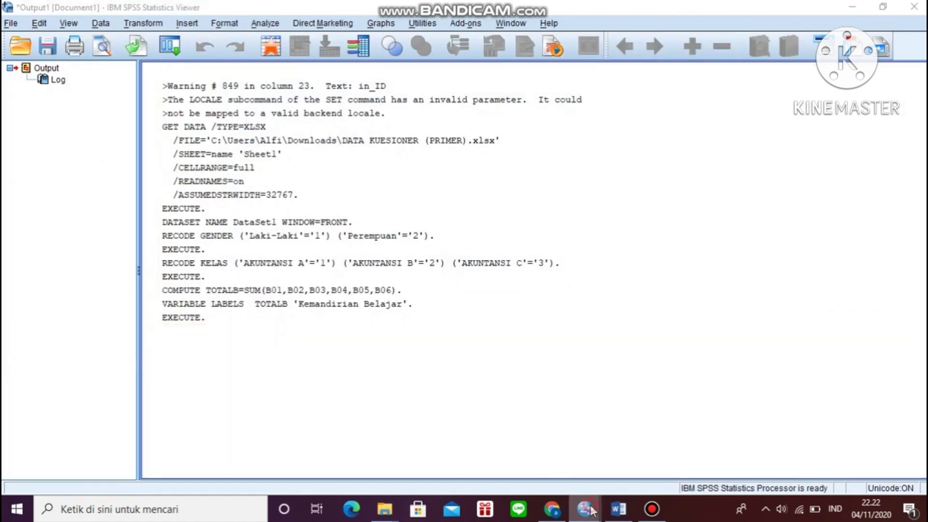
click(627, 473)
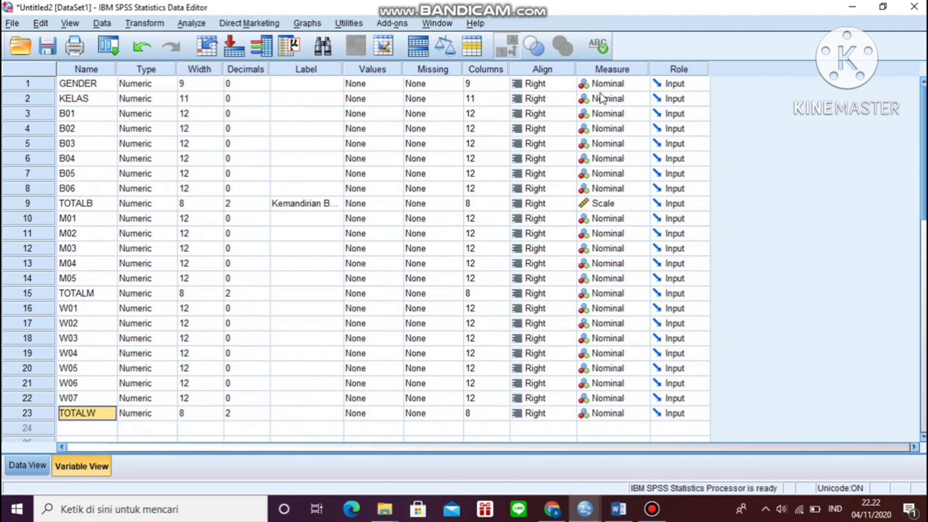
- Start a new variable computation with TOTALM as the target variable
click(141, 24)
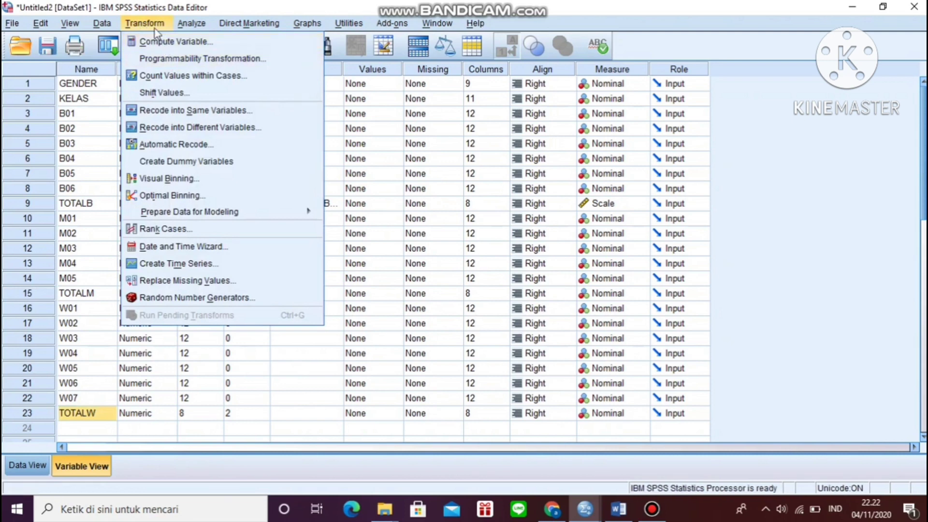
click(165, 42)
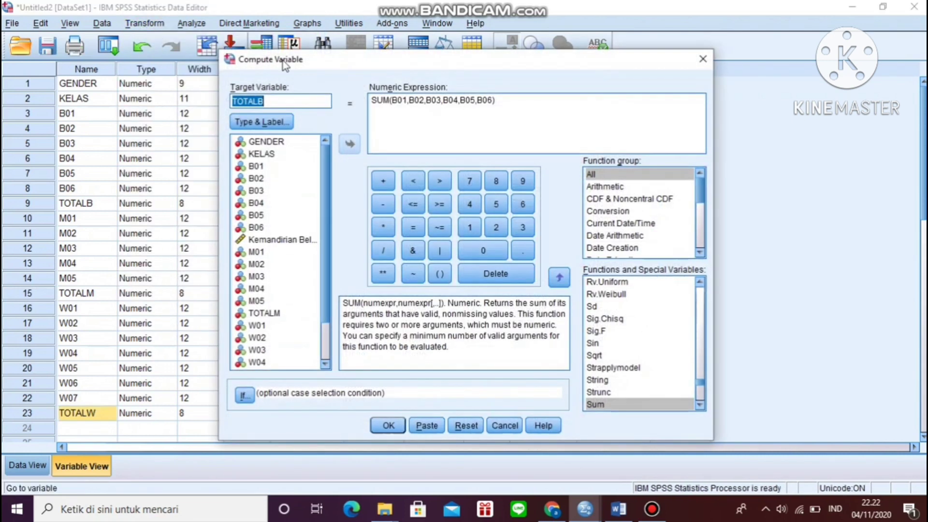
click(318, 103)
key(BackSpace)
key(BackSpace)
key(BackSpace)
key(BackSpace)
key(BackSpace)
key(BackSpace)
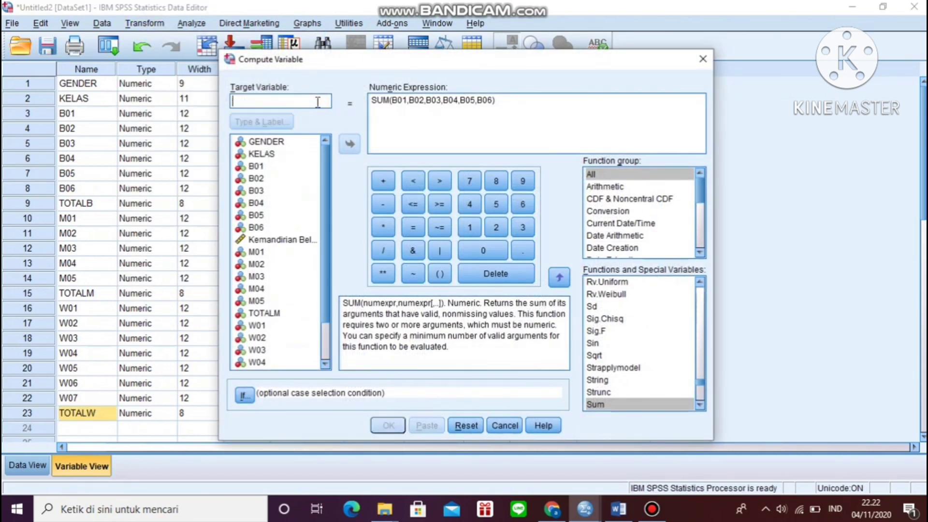
text(TOTALM)
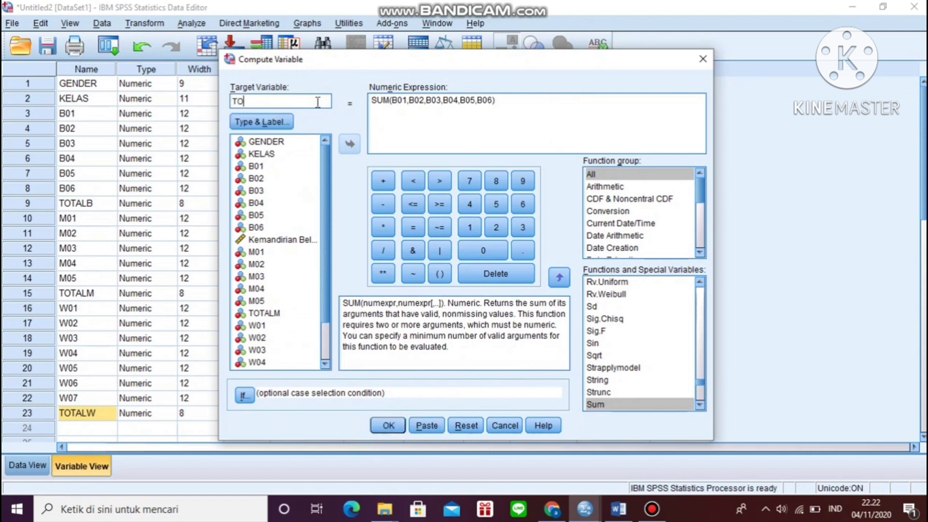
- Remove all the B-item arguments from the numeric expression, leaving only SUM()
click(493, 100)
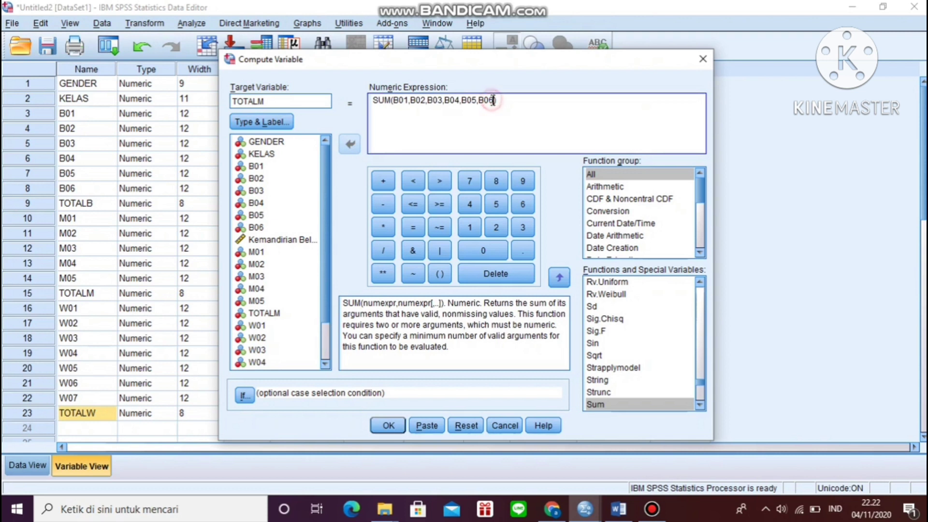
key(BackSpace)
key(BackSpace)
key(BackSpace)
key(BackSpace)
key(BackSpace)
key(BackSpace)
key(BackSpace)
key(BackSpace)
key(BackSpace)
key(BackSpace)
key(BackSpace)
key(BackSpace)
key(BackSpace)
key(BackSpace)
key(BackSpace)
key(BackSpace)
key(BackSpace)
key(BackSpace)
key(BackSpace)
key(BackSpace)
key(BackSpace)
key(BackSpace)
key(BackSpace)
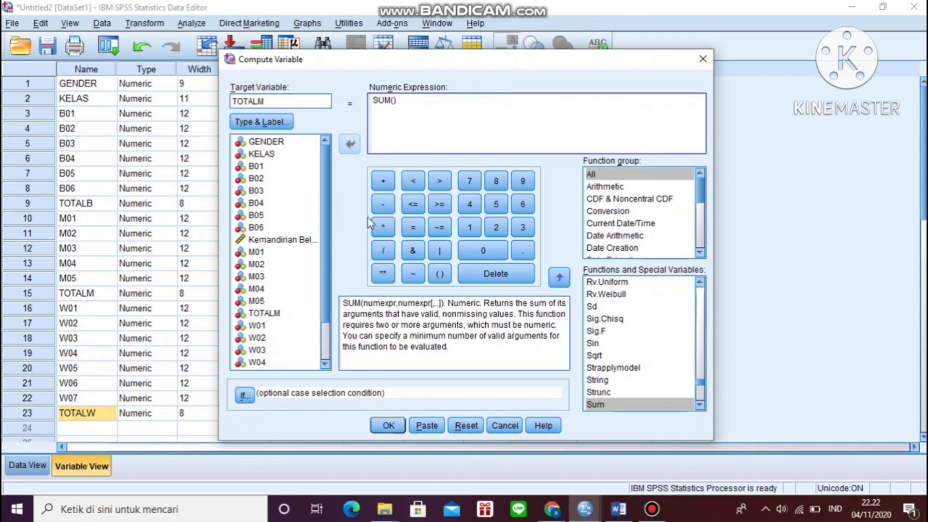
- Insert the variables M01, M02 and M03 into the SUM parentheses, separated by commas
click(286, 252)
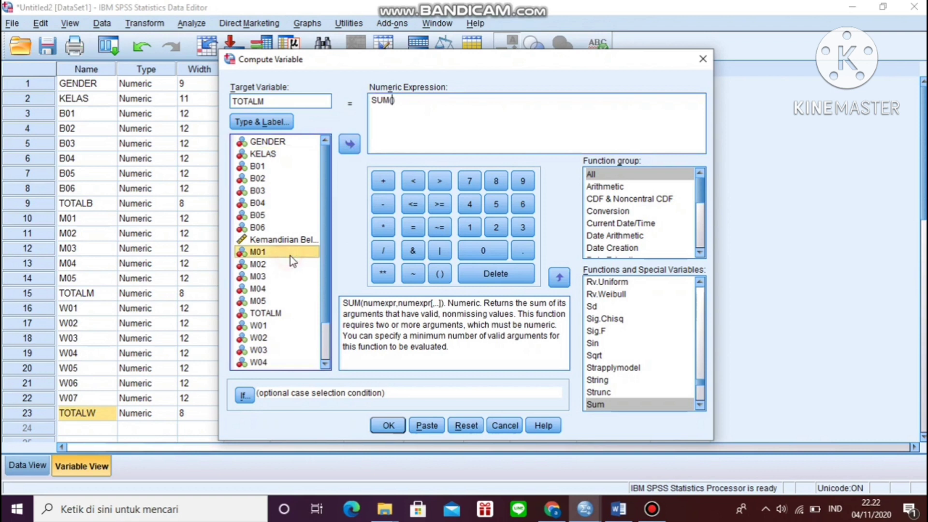
click(343, 148)
text(,)
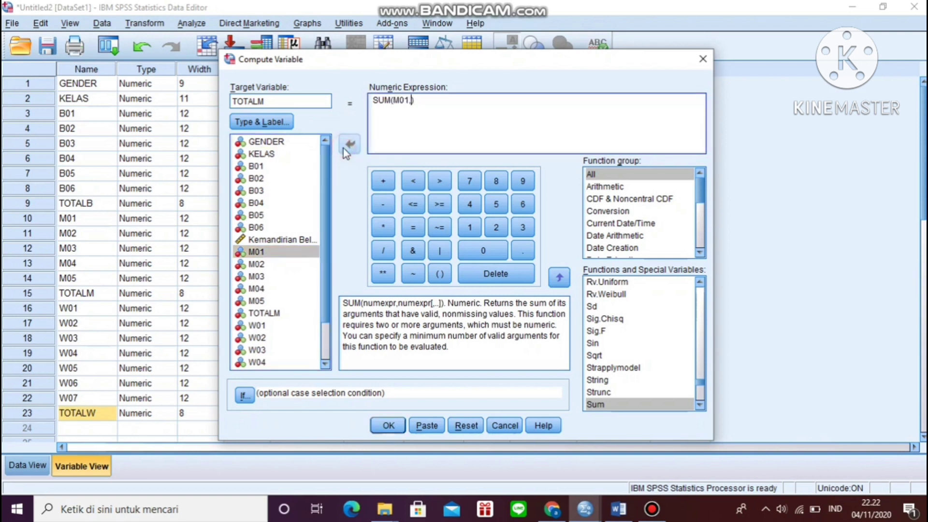
click(256, 264)
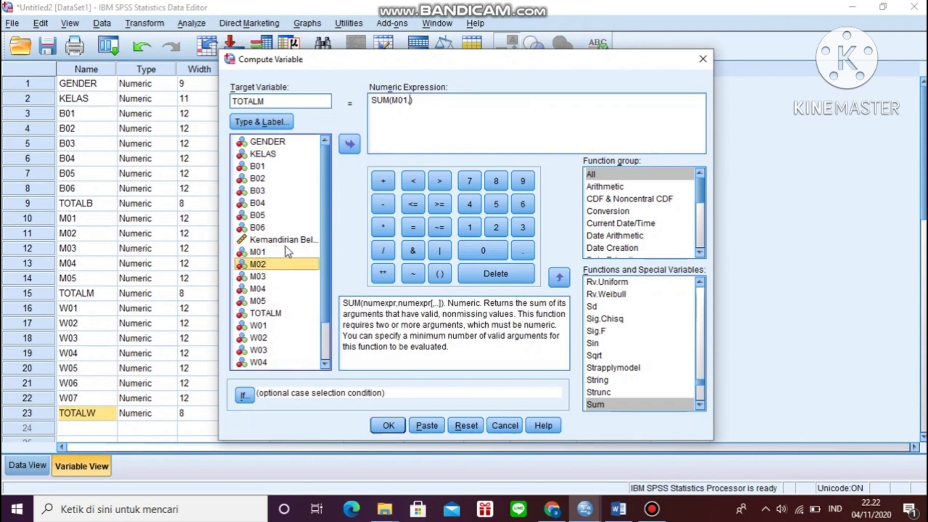
click(352, 144)
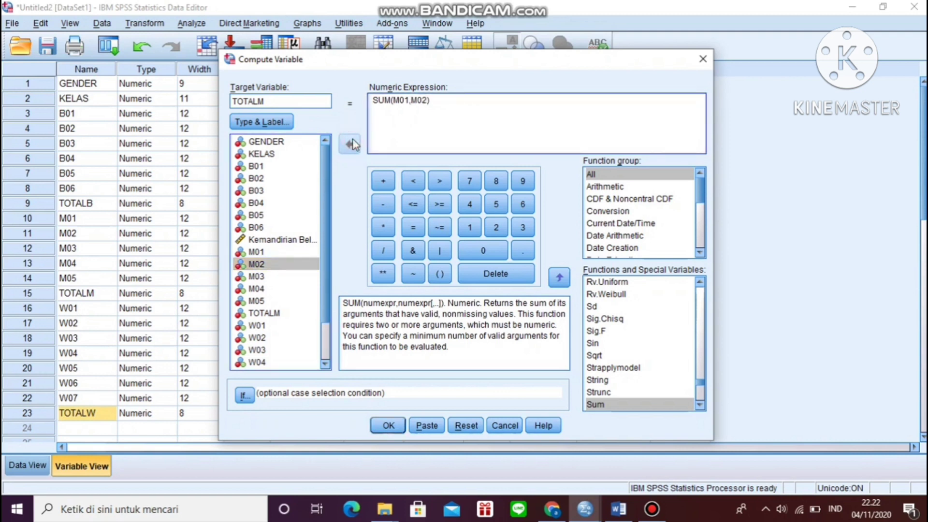
click(274, 275)
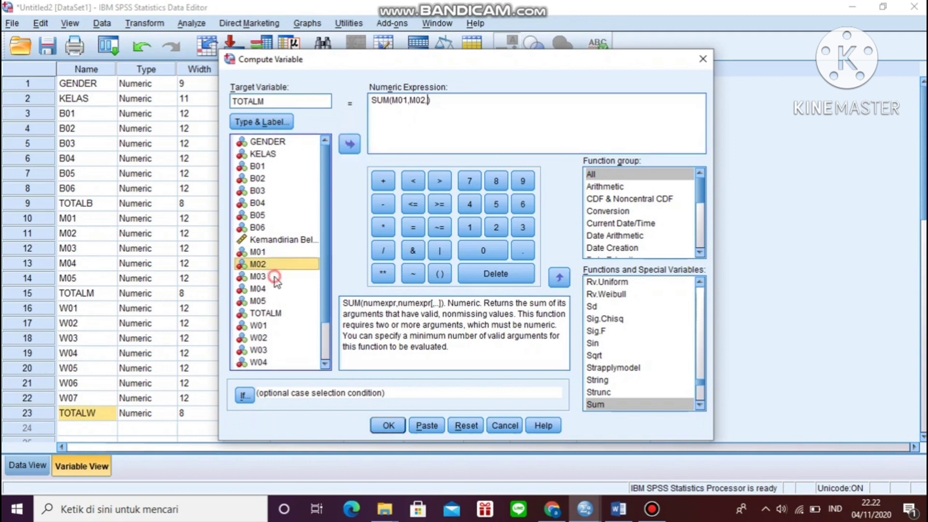
click(353, 151)
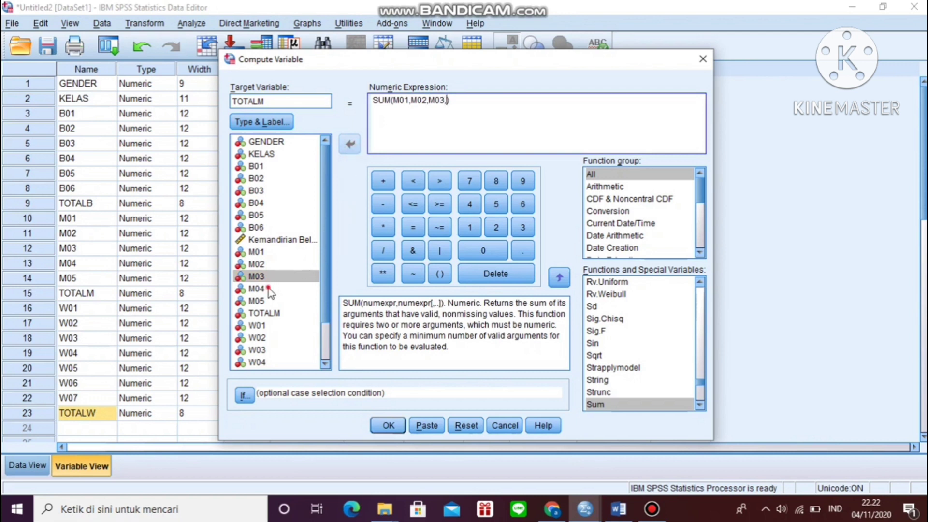
- Add M04 and M05 to complete the expression as SUM(M01,M02,M03,M04,M05)
click(269, 290)
text(,)
click(349, 145)
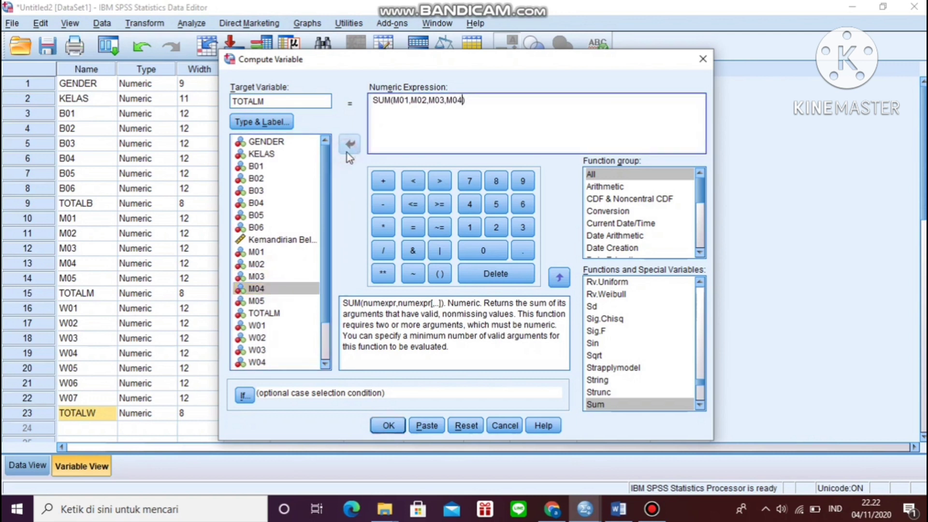
text(,)
click(277, 300)
click(357, 146)
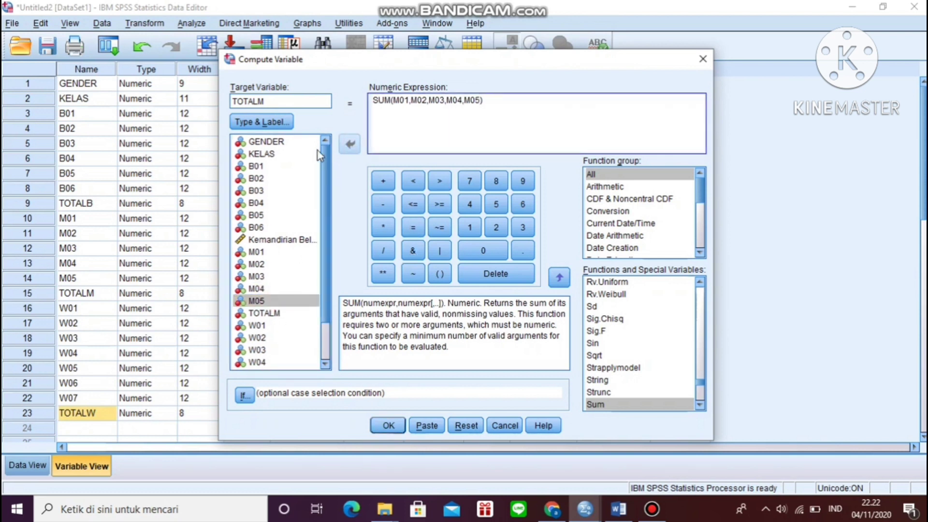
- Label TOTALM "Motivasi Berprestasi" and run the computation, allowing the existing variable to be changed
click(261, 122)
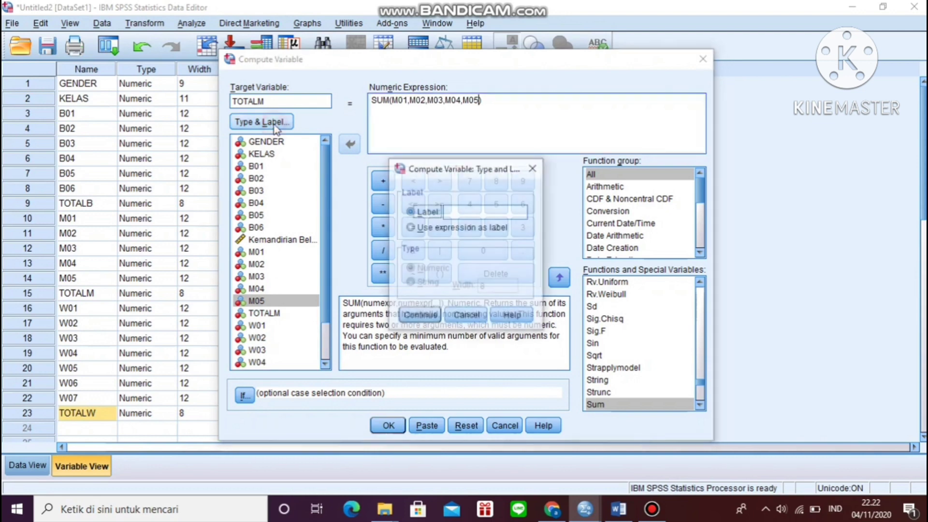
click(482, 214)
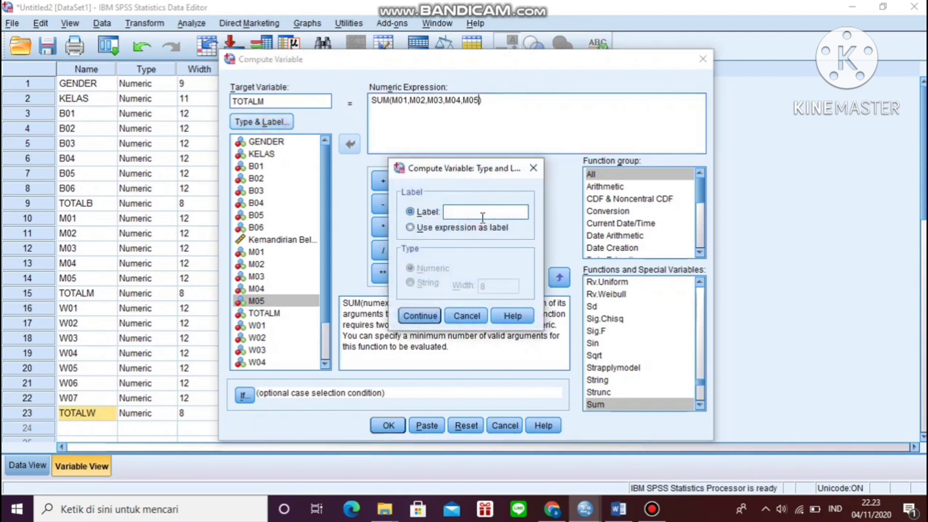
text(Motivasi Berprestasi)
click(410, 316)
click(387, 427)
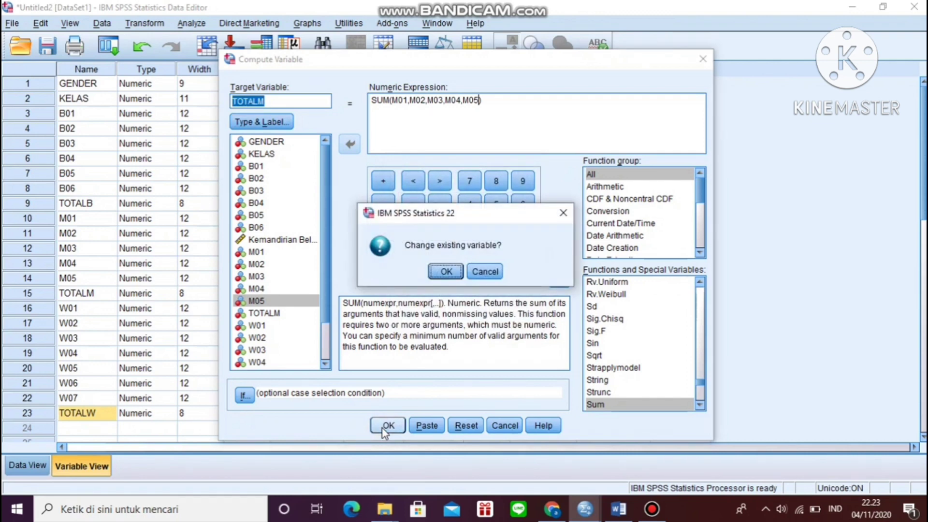
click(445, 271)
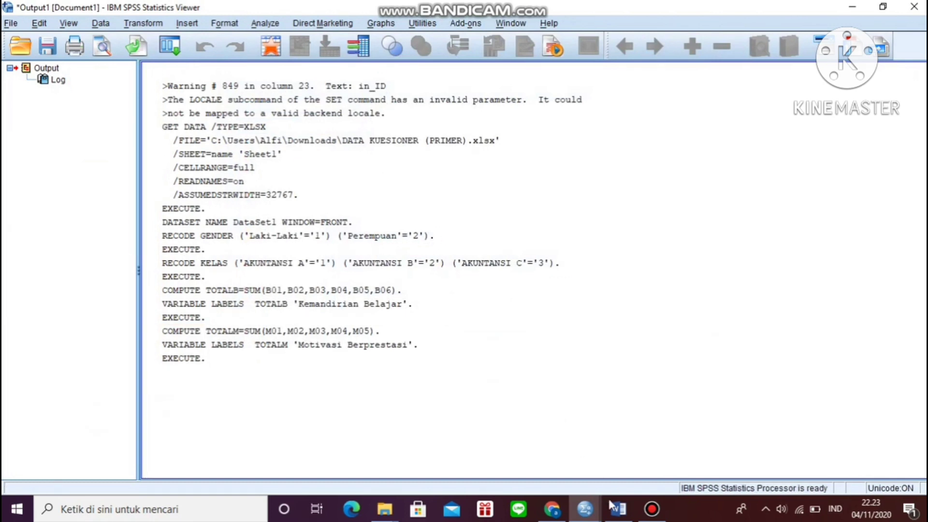
- Return to the Data Editor and set the measurement level of TOTALM to Scale
click(585, 509)
click(619, 472)
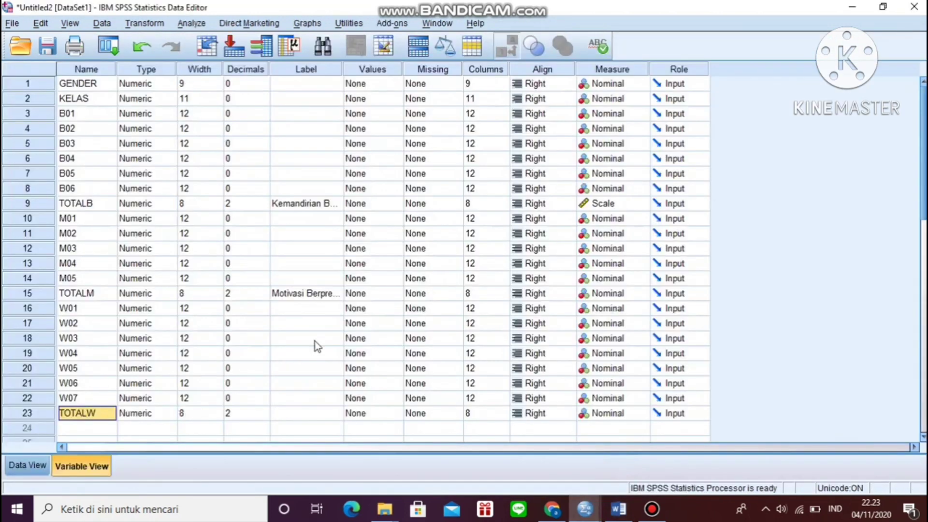
click(597, 295)
click(599, 310)
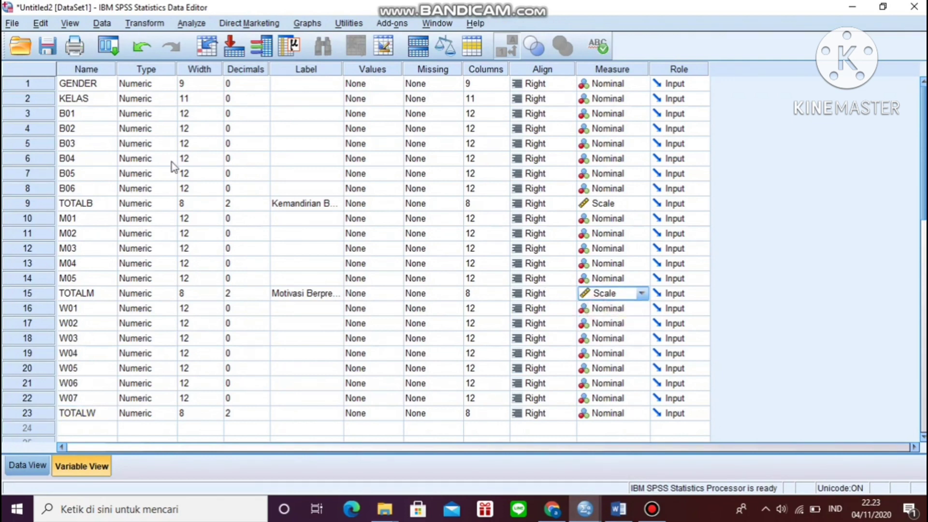
- Start another variable computation with TOTALW as the target variable
click(158, 27)
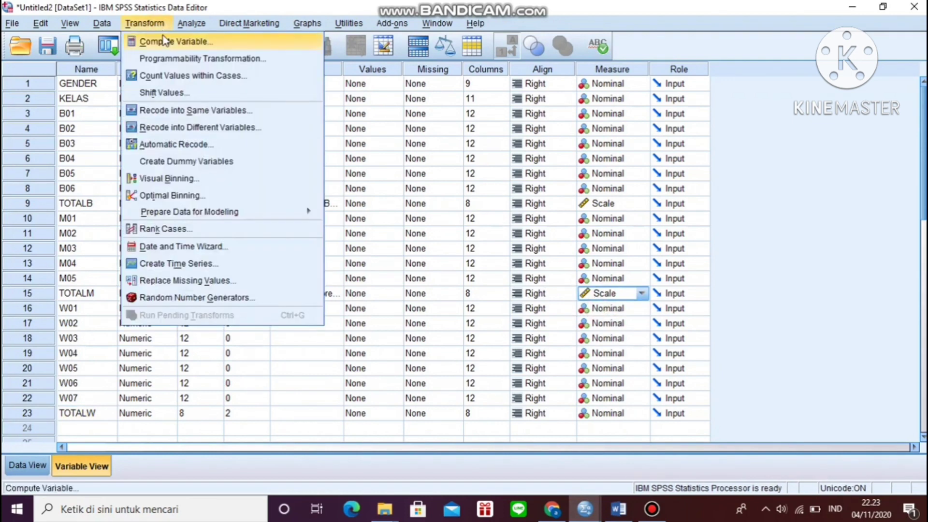
click(149, 39)
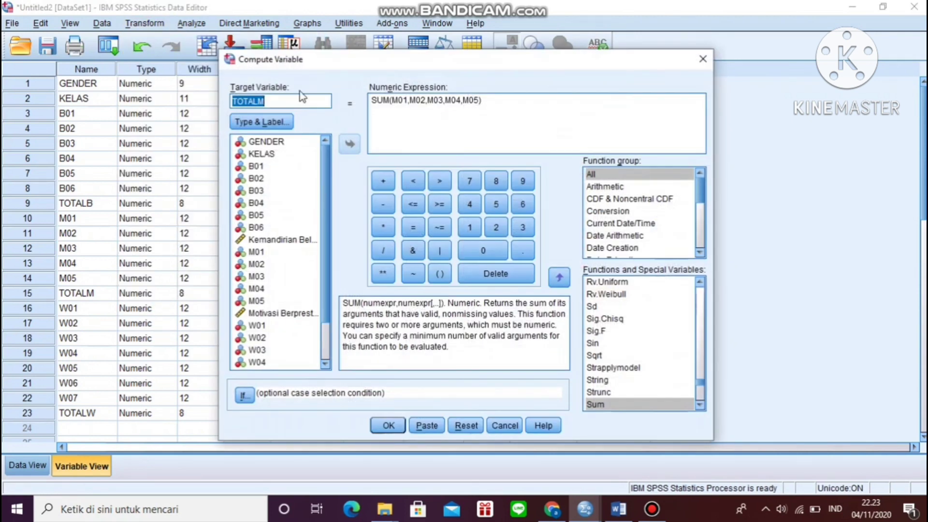
key(BackSpace)
text(TOTALW)
- Remove all the M-item arguments from the numeric expression, leaving only SUM()
click(478, 101)
key(BackSpace)
key(BackSpace)
key(BackSpace)
key(BackSpace)
key(BackSpace)
key(BackSpace)
key(BackSpace)
key(BackSpace)
key(BackSpace)
key(BackSpace)
key(BackSpace)
key(BackSpace)
key(BackSpace)
key(BackSpace)
key(BackSpace)
key(BackSpace)
key(BackSpace)
key(BackSpace)
key(BackSpace)
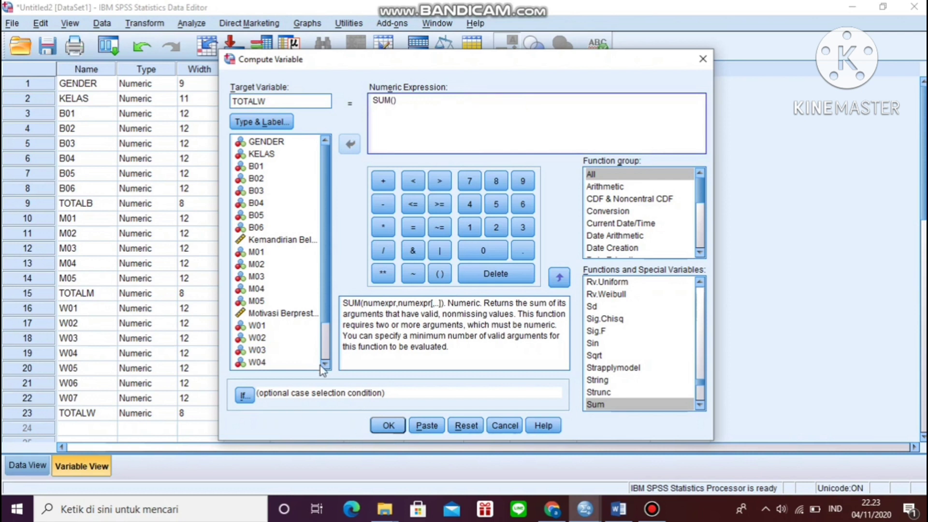
- Insert W01, W02 and W03 as comma-separated arguments of SUM() in the numeric expression for TOTALW
scroll(325, 365, down, 4)
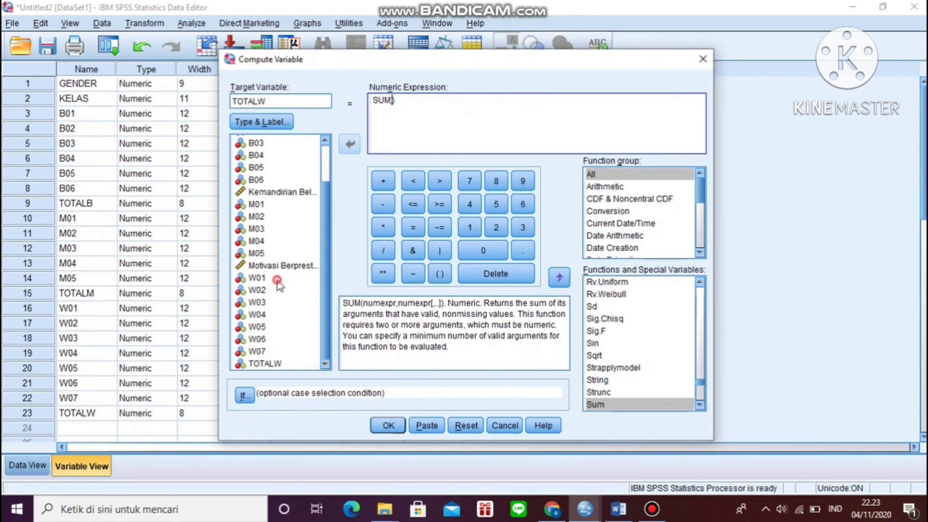
click(277, 280)
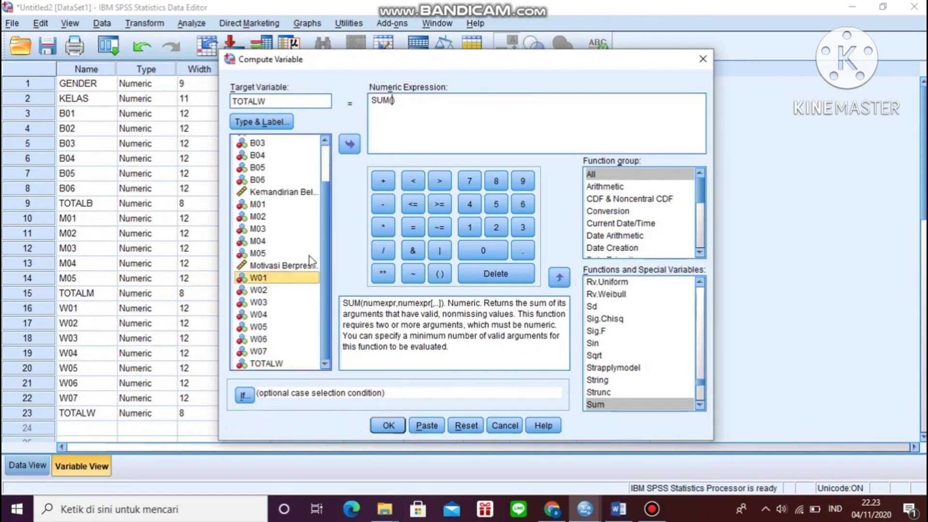
click(349, 144)
text(,)
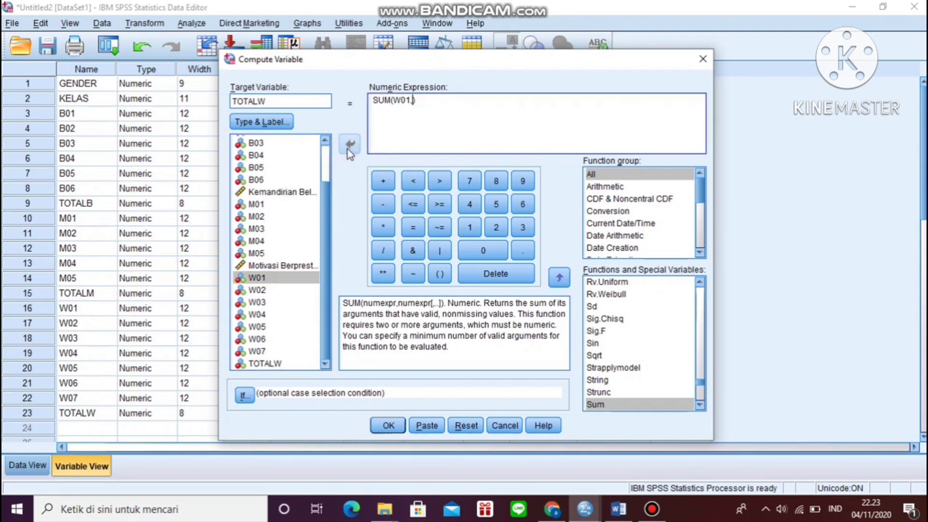
click(258, 290)
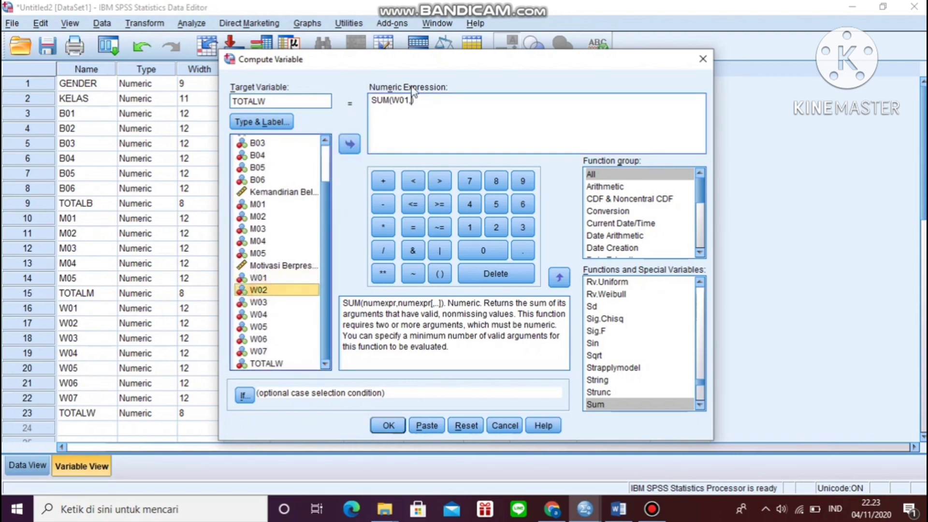
click(348, 147)
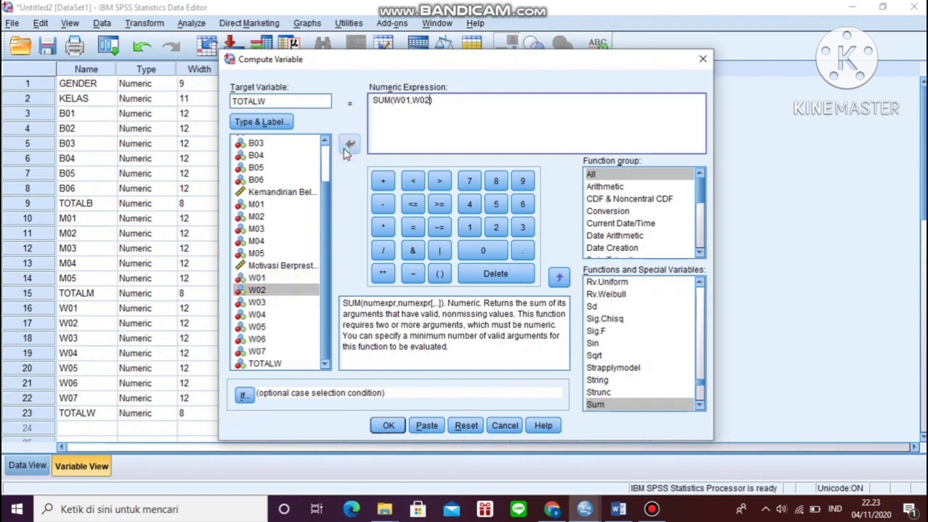
text(,)
click(258, 302)
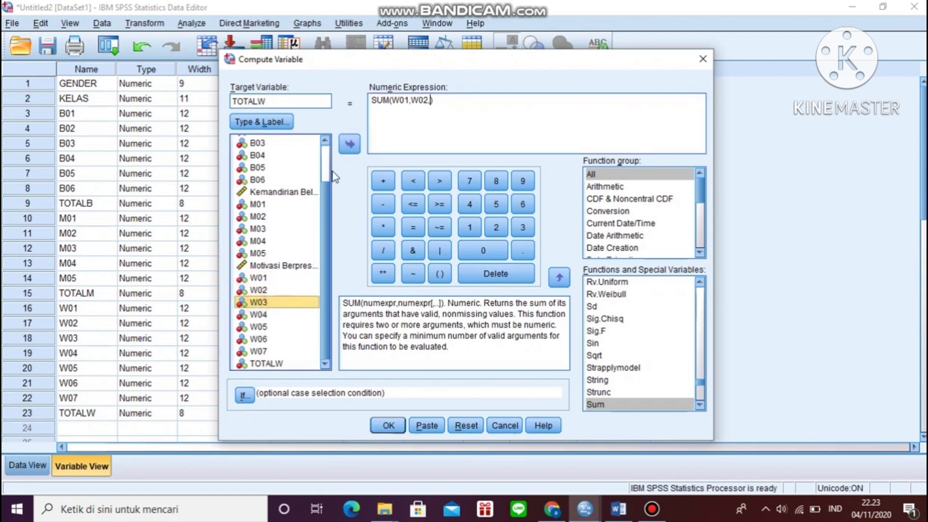
click(350, 143)
text(,)
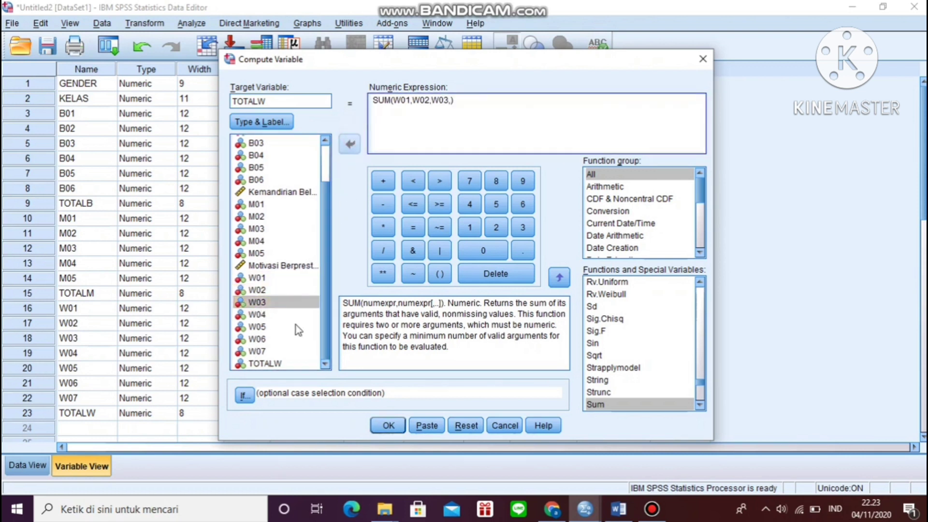
- Complete the sum expression with W04, W05, W06 and W07 so it covers all seven W items
click(258, 316)
click(348, 145)
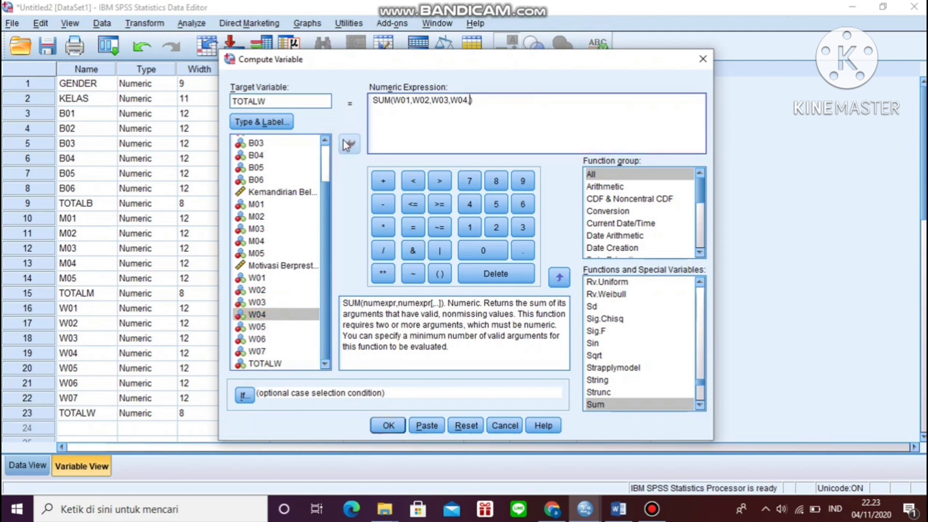
text(,)
click(257, 327)
click(357, 142)
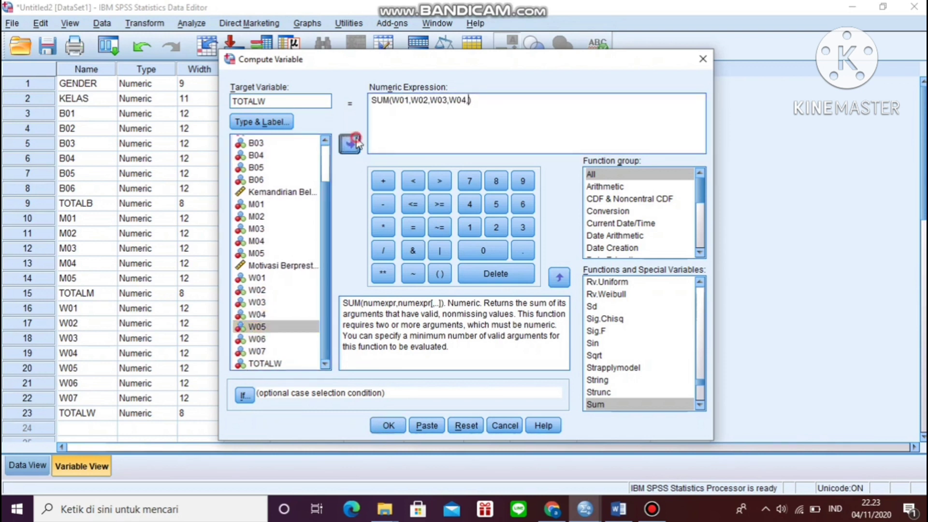
text(,)
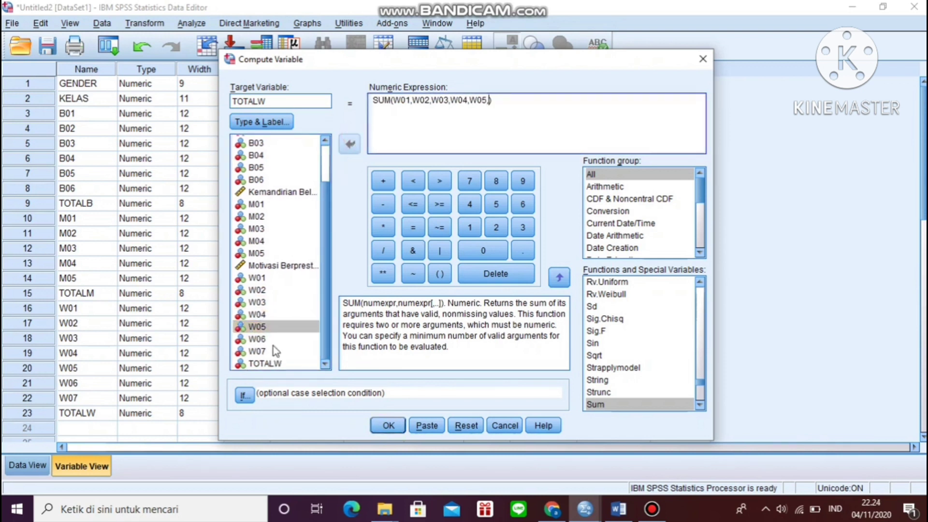
click(261, 339)
click(351, 151)
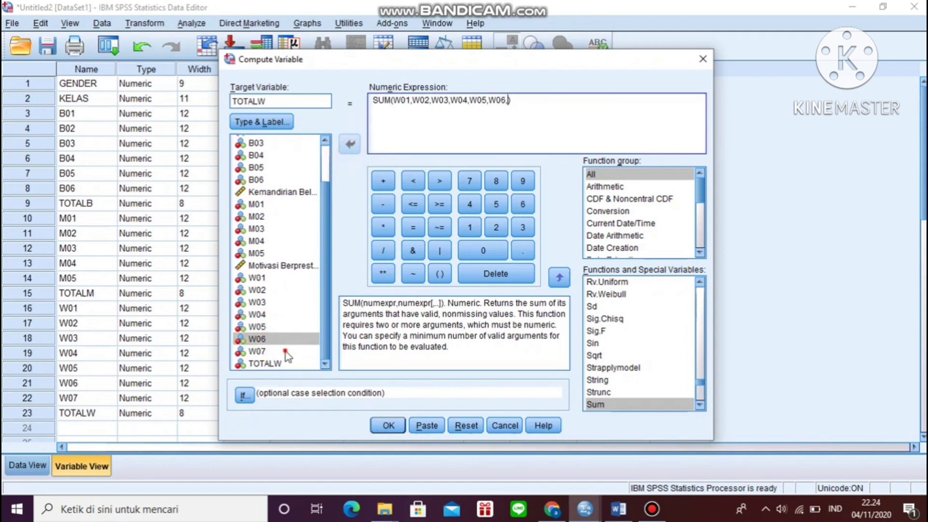
click(286, 352)
click(350, 144)
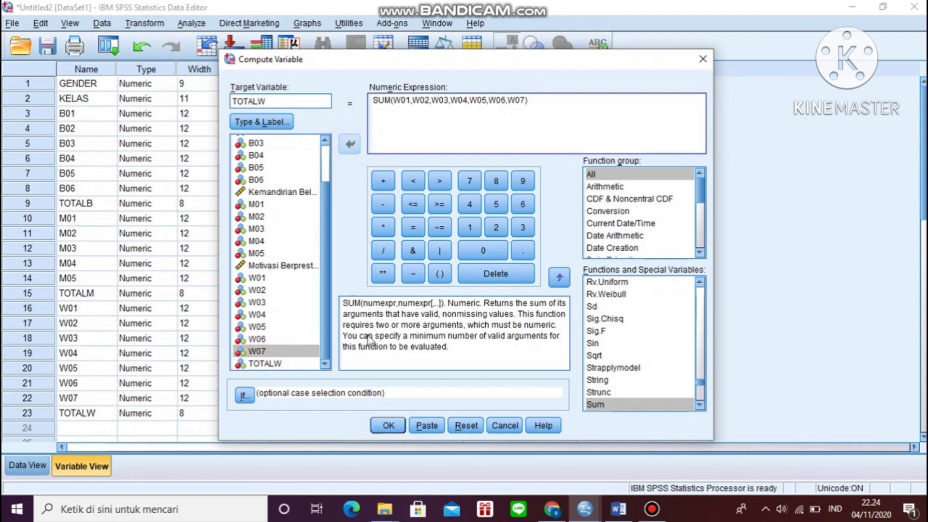
- Label TOTALW "Prestasi Praktikum Aplikasi Software SPSS" and run the computation, allowing the existing variable to be changed
click(277, 123)
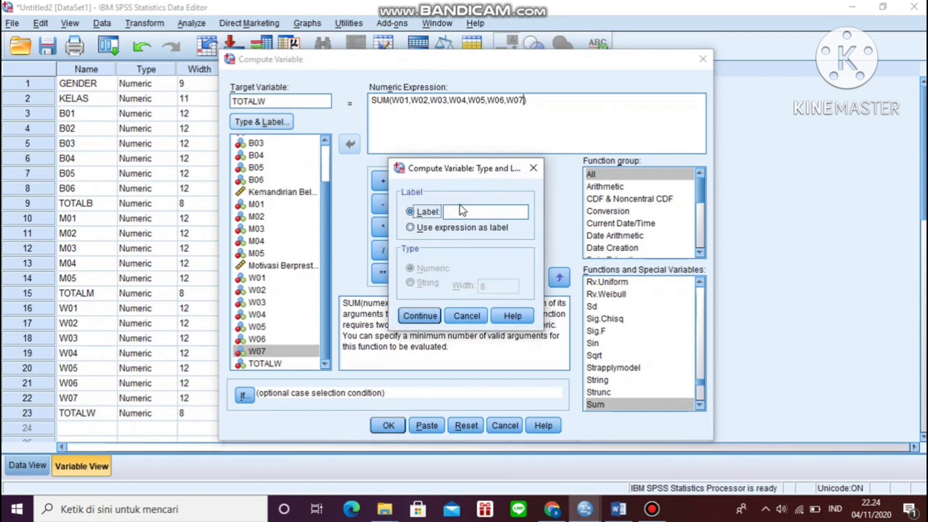
click(475, 213)
text(Prestasi Praktikum)
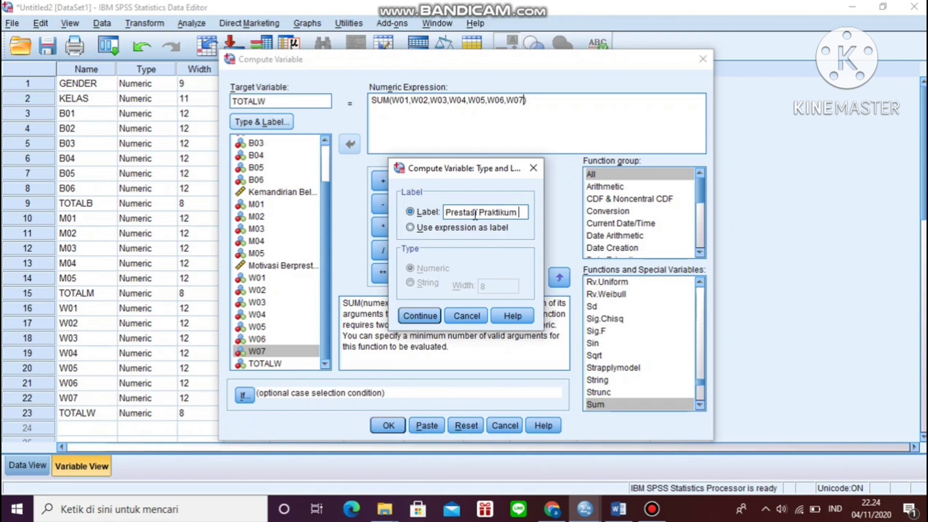
text( Apli)
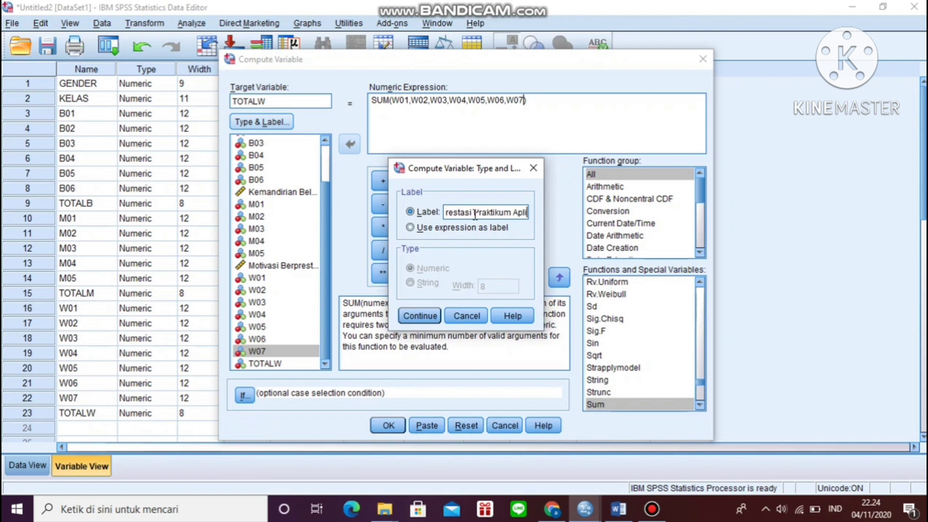
text(kasi So)
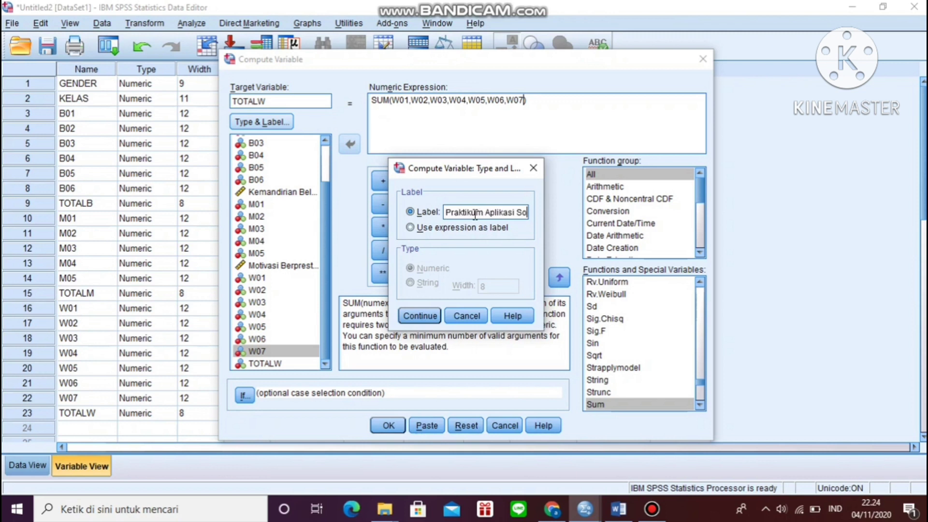
text(ftware )
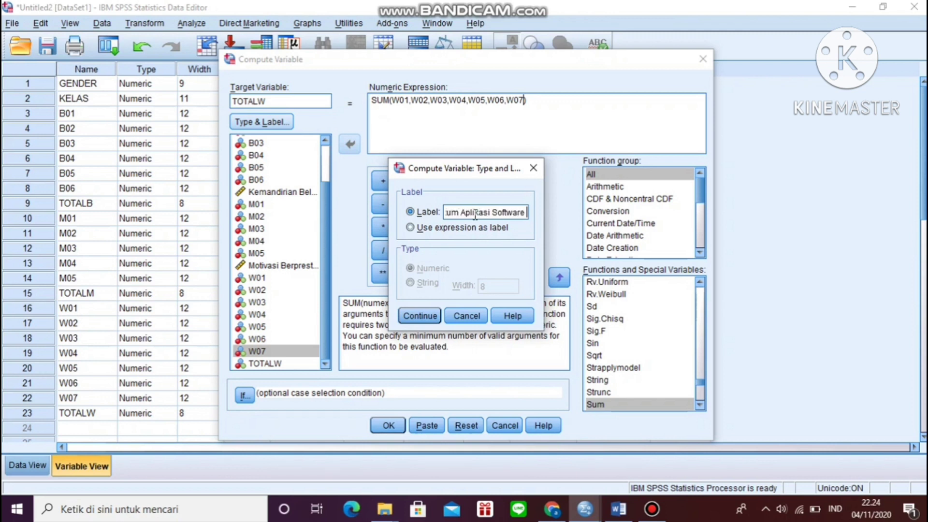
text(SPSS)
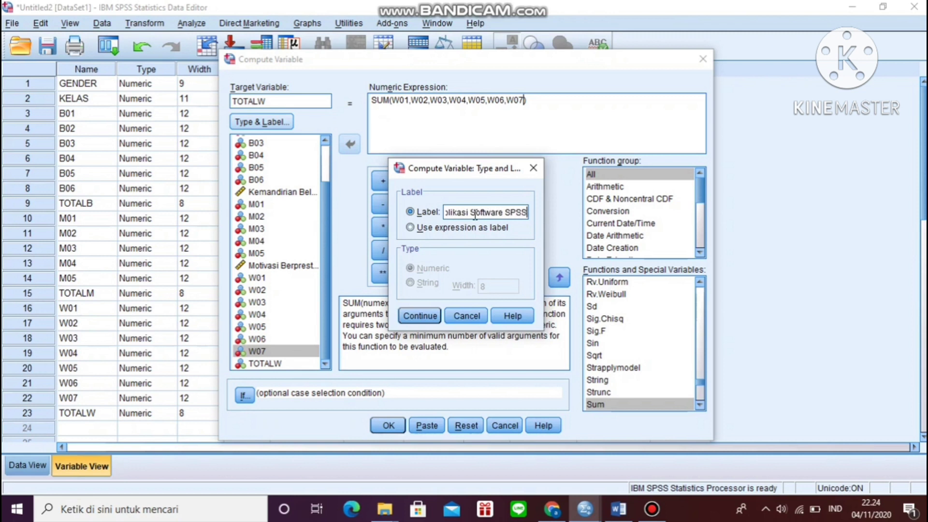
click(429, 317)
click(379, 425)
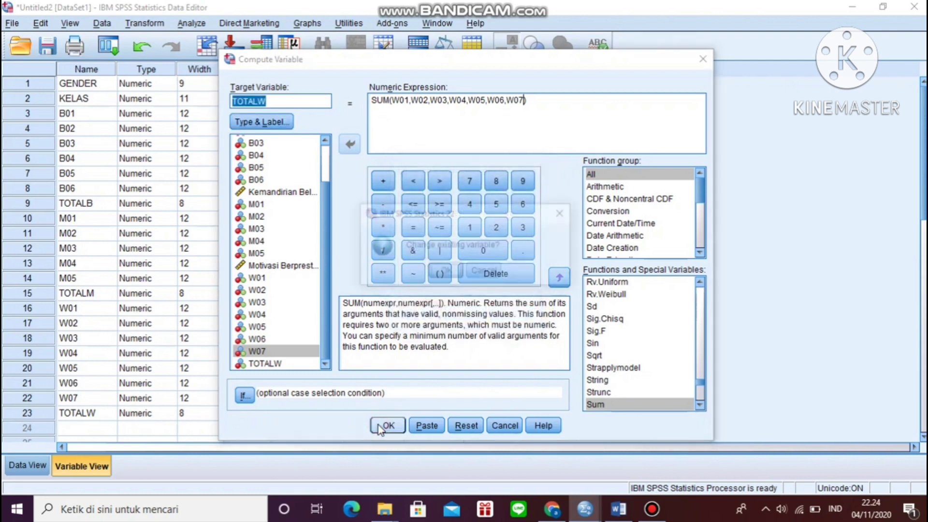
click(443, 272)
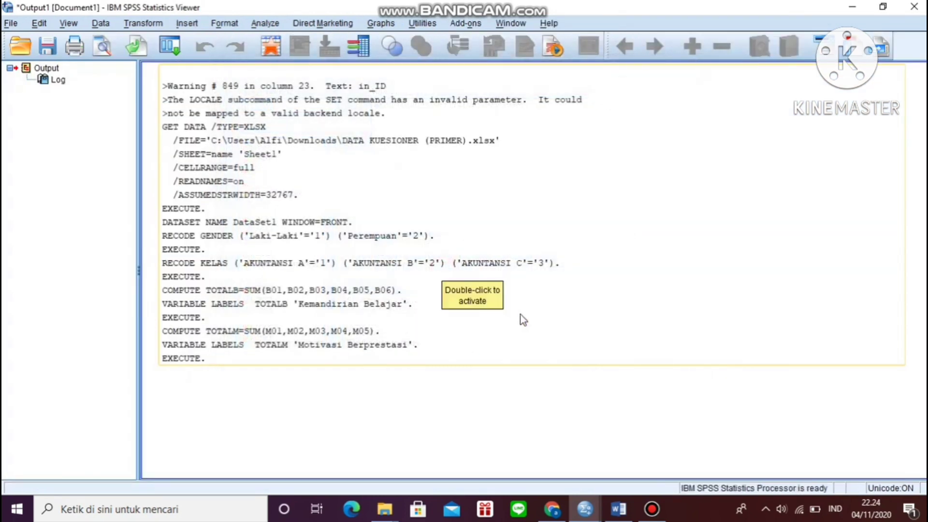
- Return to the Data Editor and set the measurement level of TOTALW to Scale
click(599, 511)
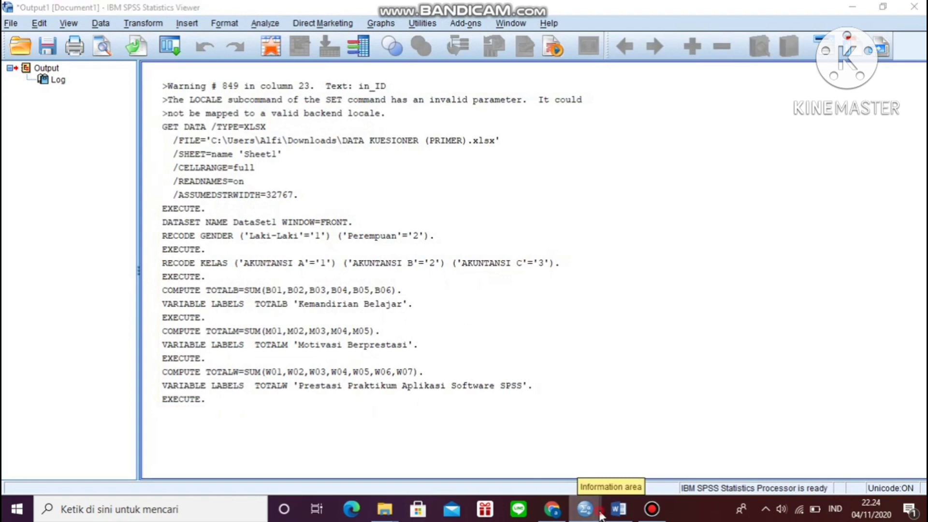
click(644, 475)
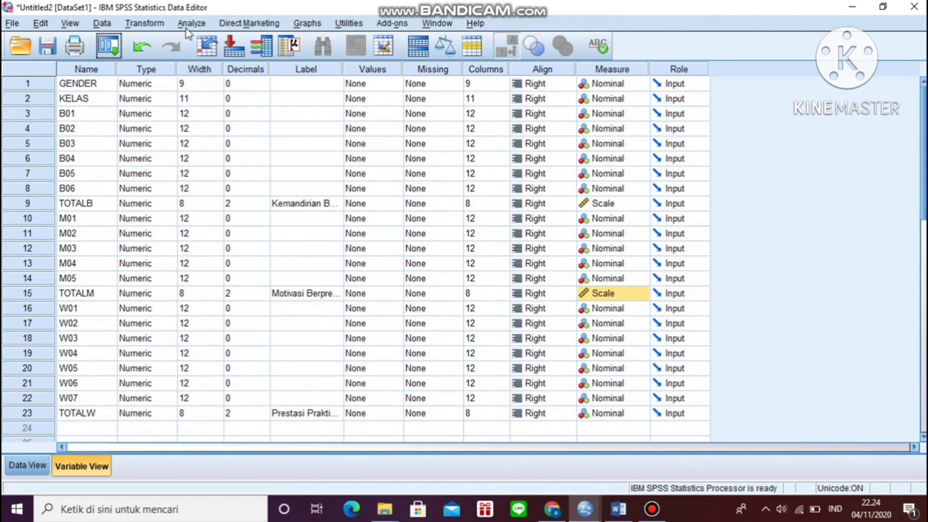
click(605, 415)
click(605, 428)
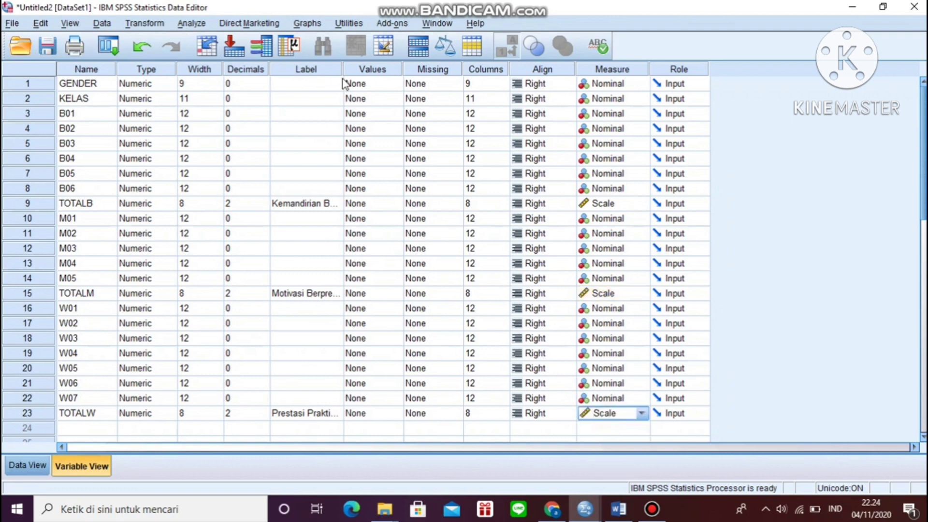
- Start a Linear Regression analysis with Prestasi Praktikum Aplikasi Software SPSS as the dependent variable
click(201, 25)
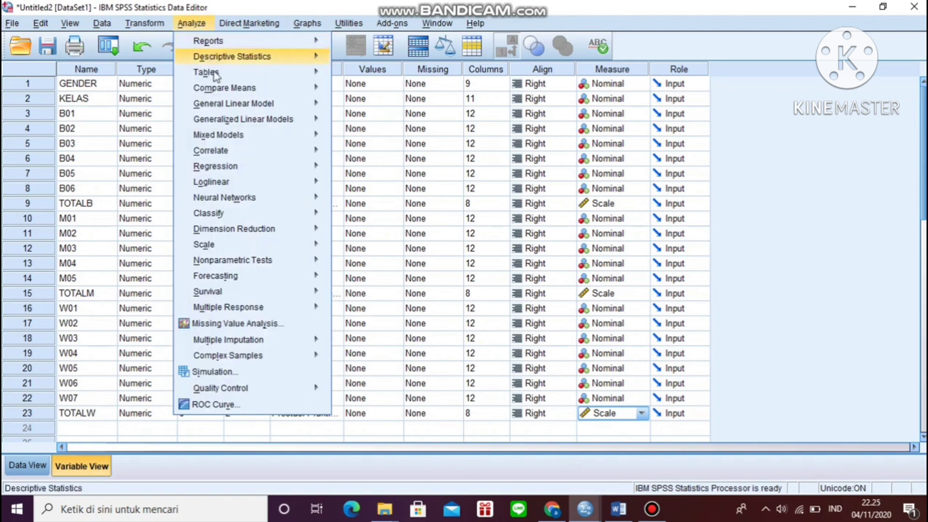
mouse_move(219, 125)
mouse_move(224, 169)
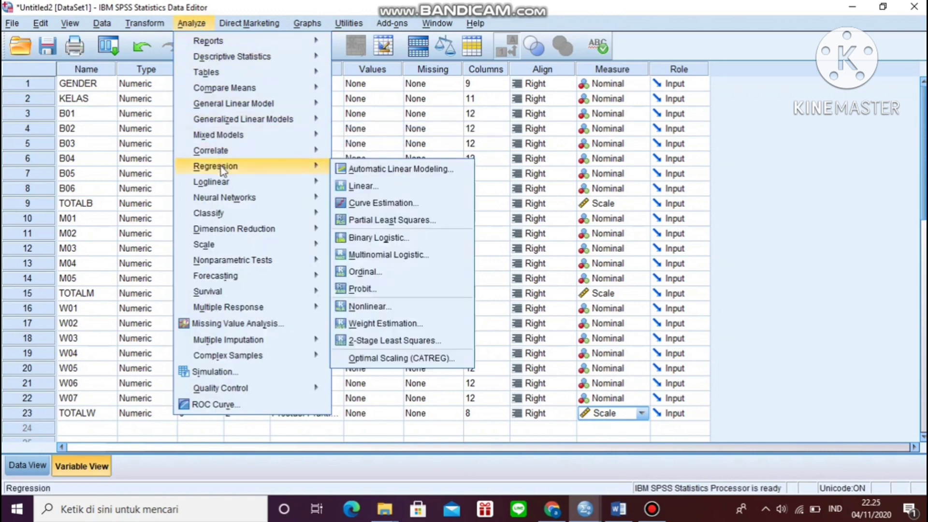
click(358, 186)
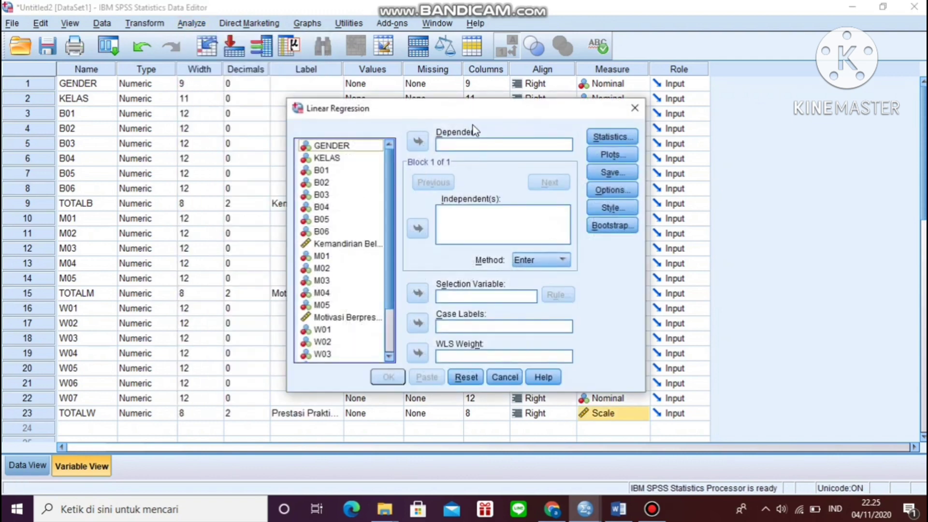
scroll(388, 362, down, 5)
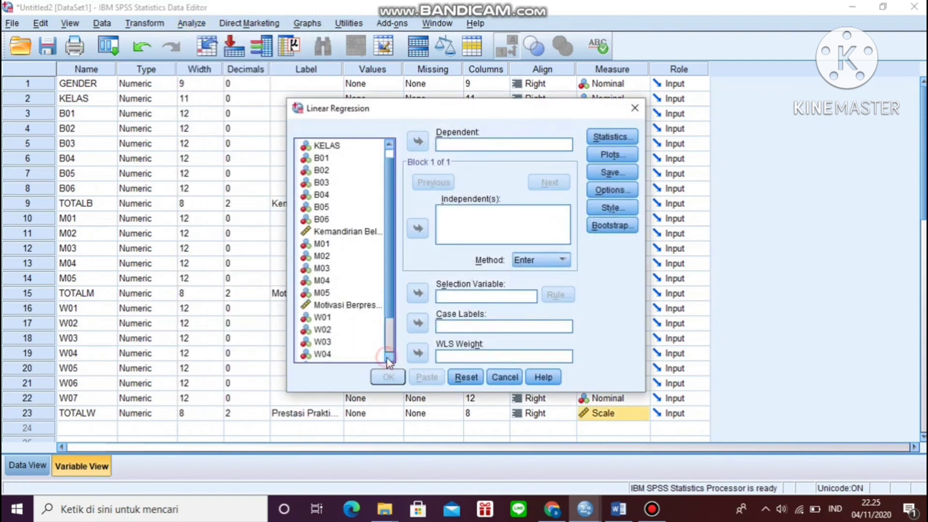
click(364, 357)
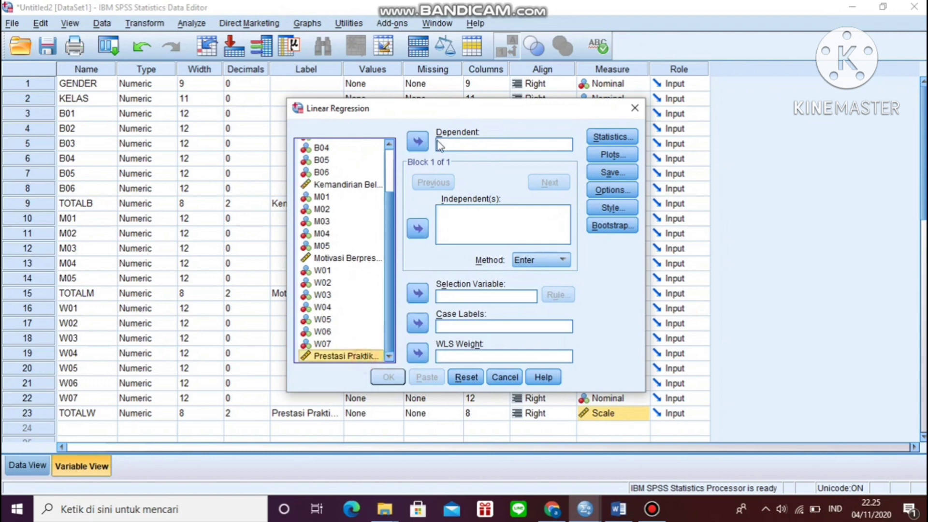
click(418, 141)
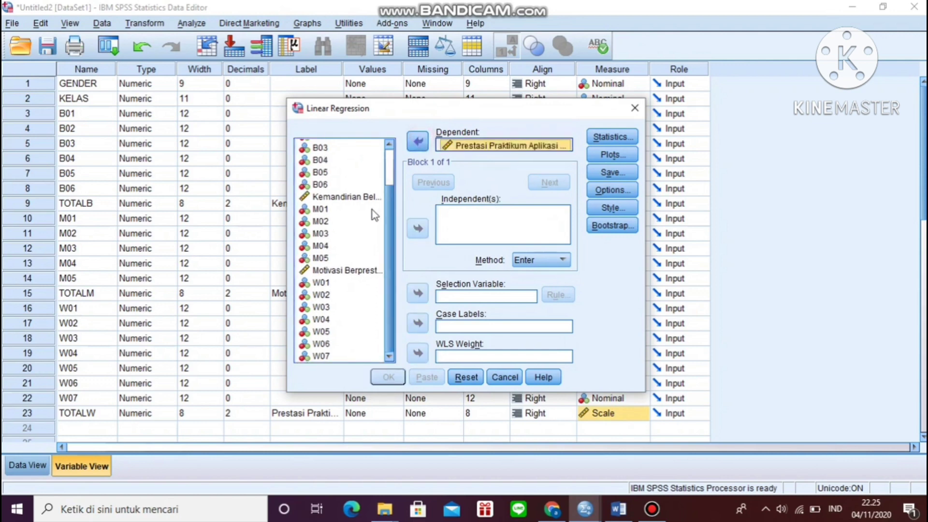
- Add Kemandirian Belajar and Motivasi Berprestasi as the independent variables of the regression
click(359, 197)
click(418, 229)
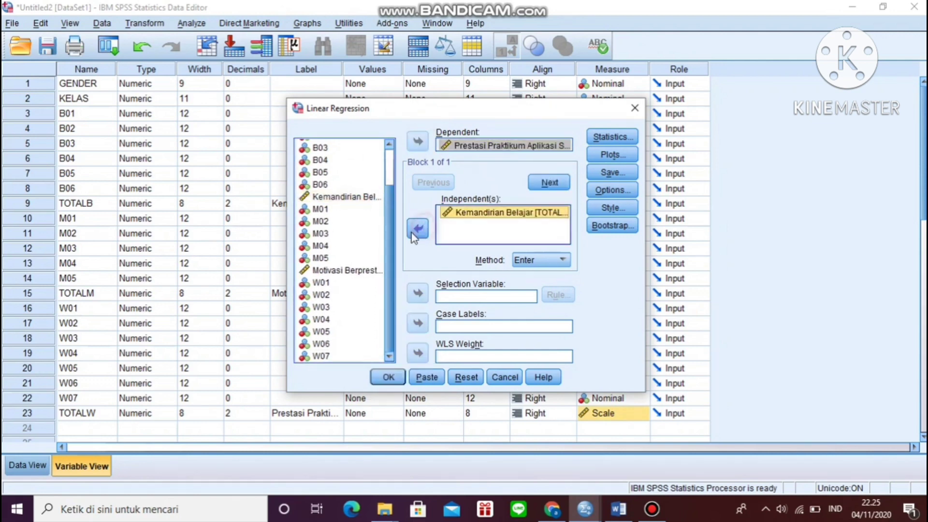
click(360, 270)
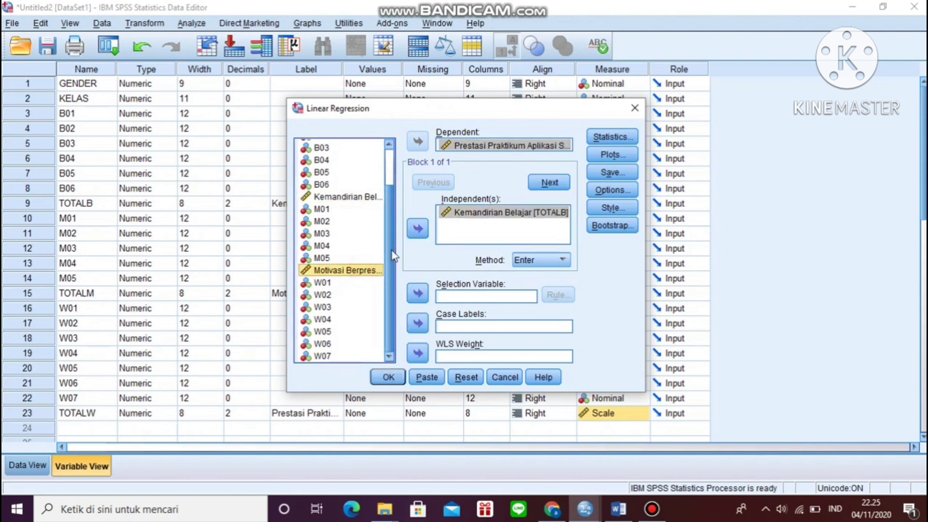
click(419, 229)
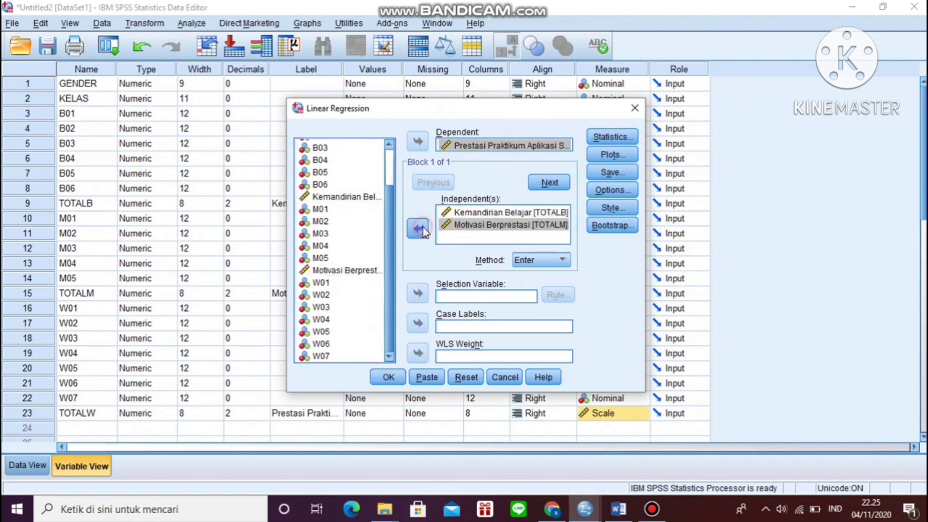
- Keep the default regression statistics and request a histogram and a normal probability plot of the standardized residuals
click(608, 141)
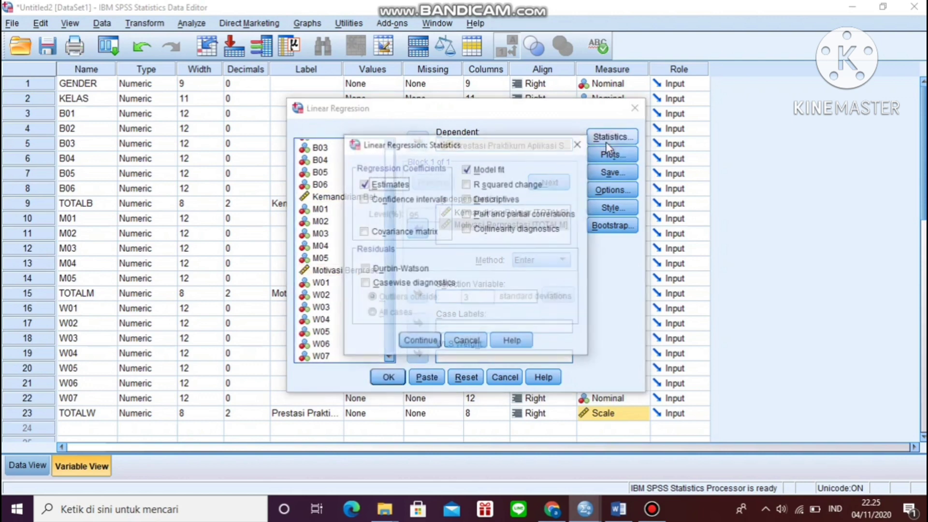
click(422, 341)
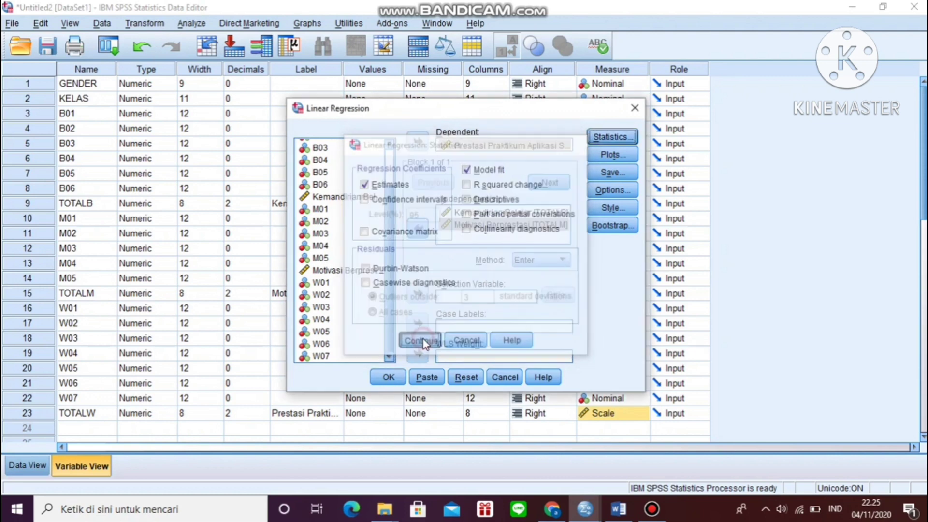
click(628, 158)
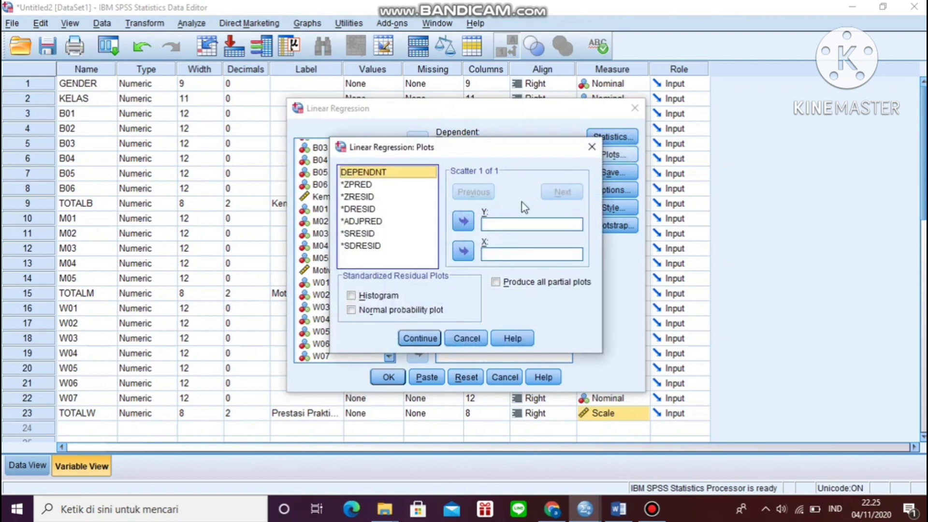
click(379, 298)
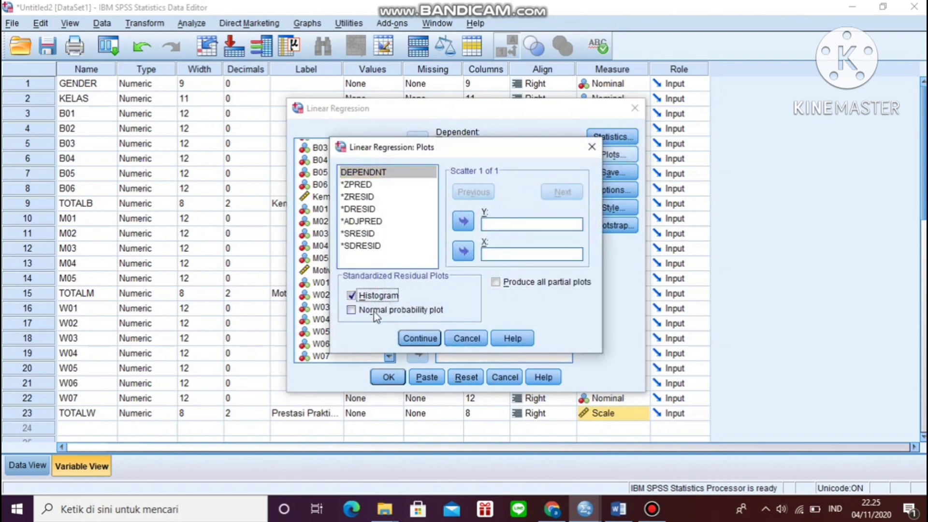
click(377, 315)
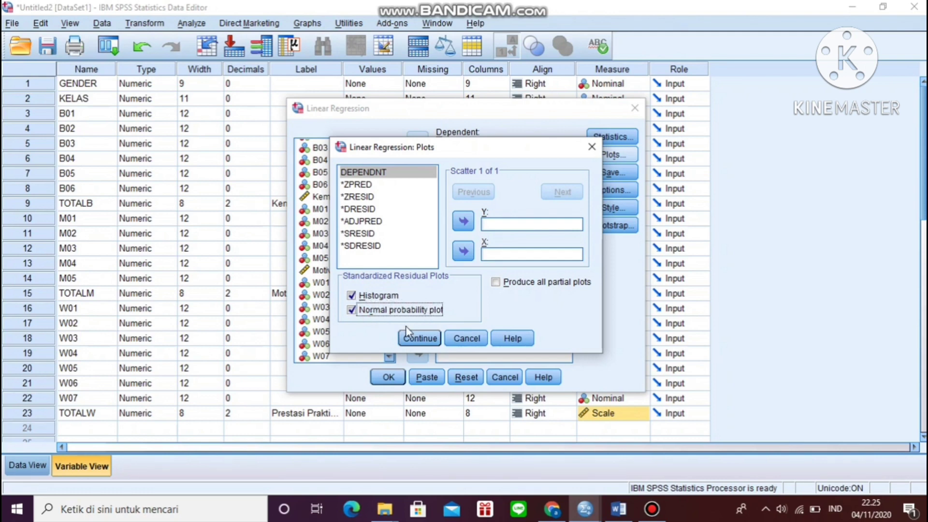
click(418, 338)
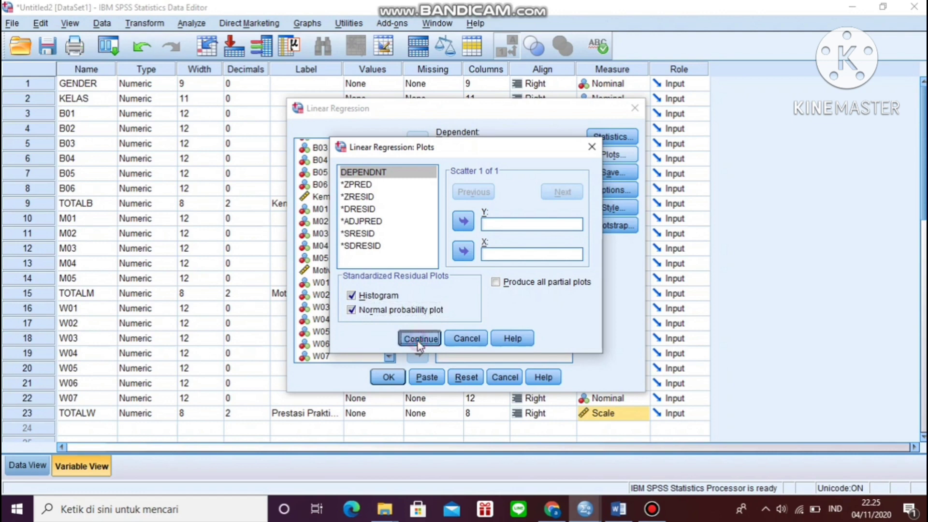
- Save the unstandardized residuals as a new variable and run the linear regression
click(610, 174)
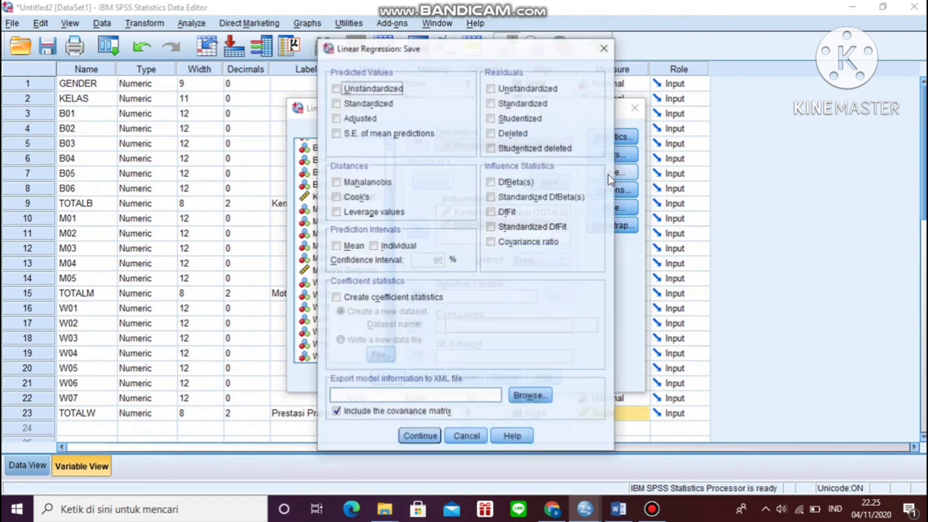
click(539, 90)
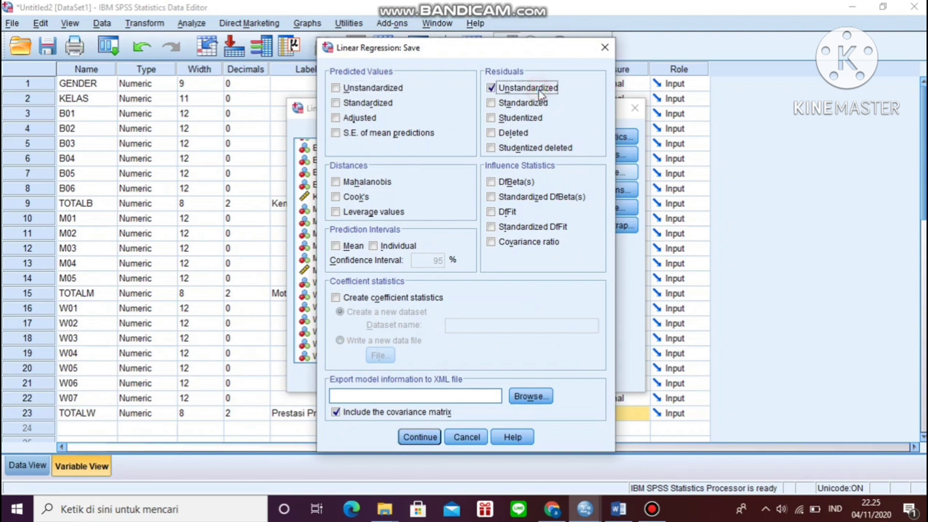
click(423, 437)
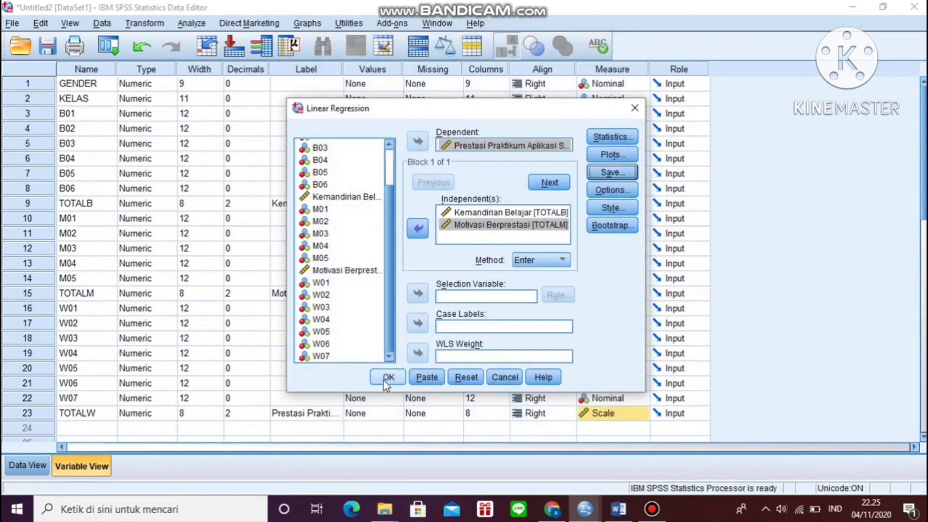
click(386, 380)
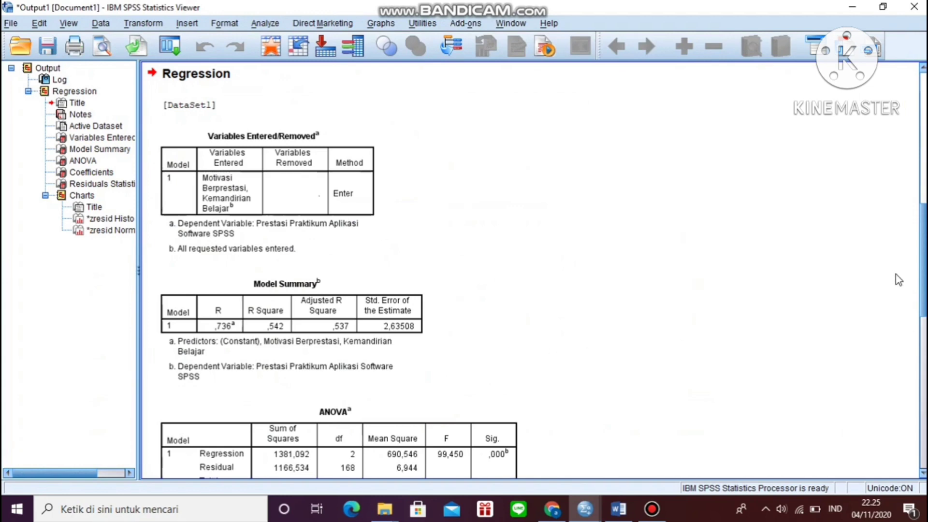
- Review the regression output tables, the Normal P-P plot and the histogram of the standardized residuals
scroll(925, 281, down, 5)
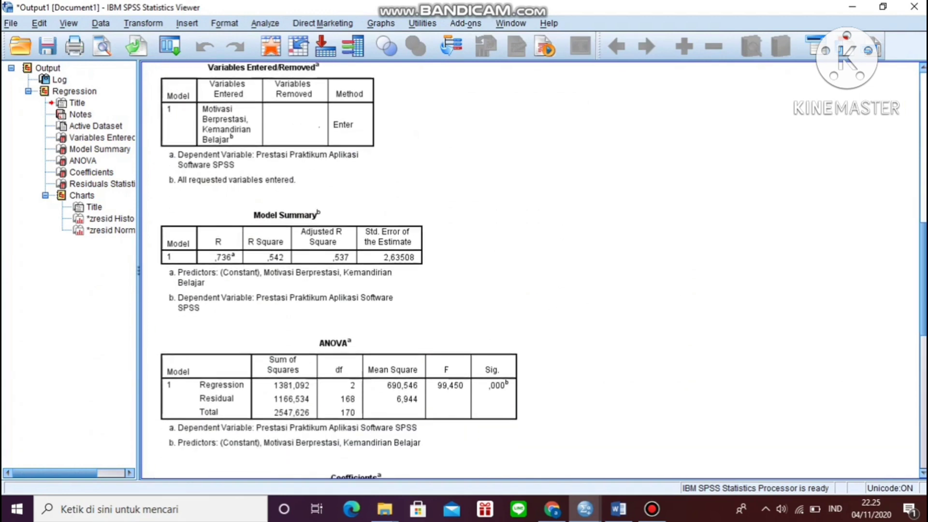
scroll(924, 281, down, 4)
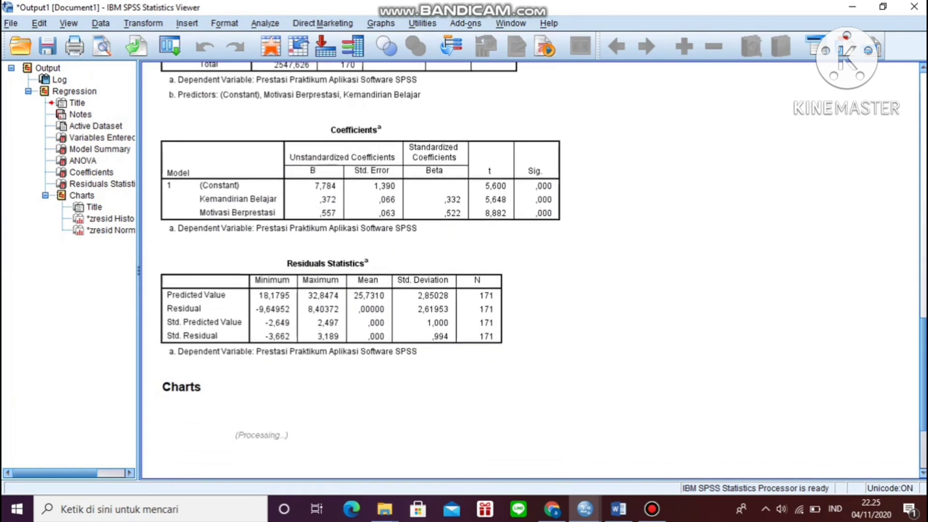
scroll(924, 281, down, 10)
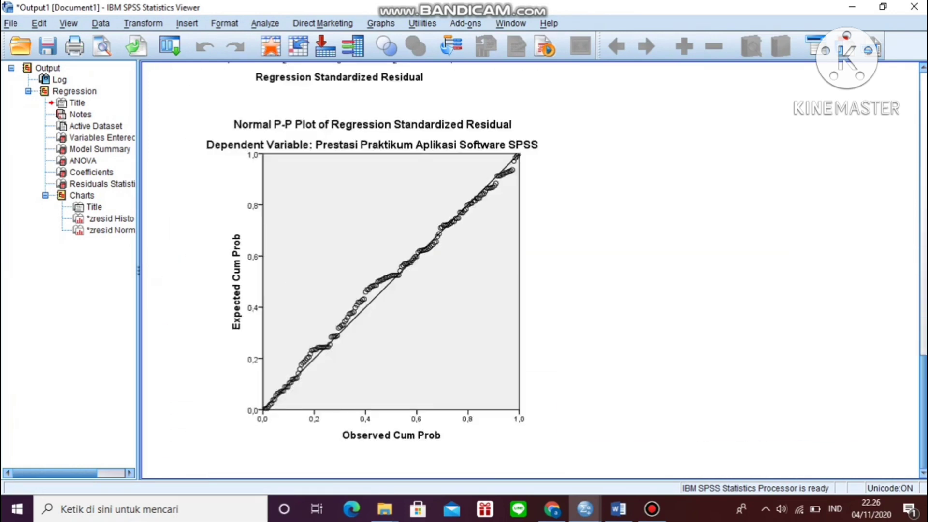
scroll(921, 393, up, 4)
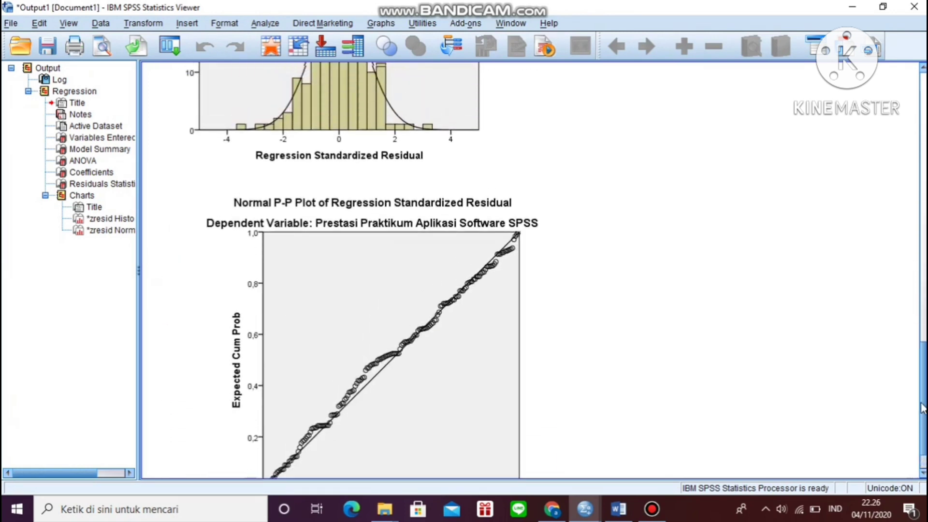
scroll(920, 392, up, 3)
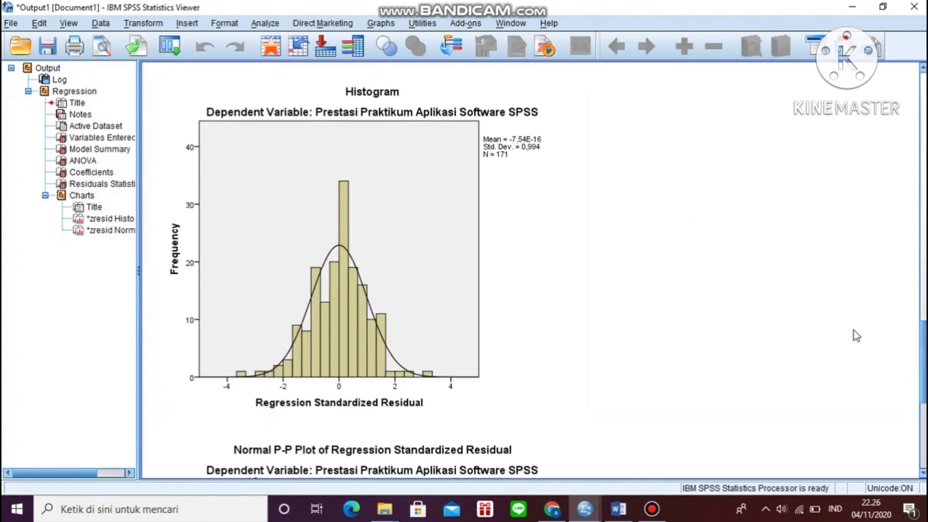
mouse_move(921, 363)
mouse_down()
mouse_move(924, 424)
mouse_move(903, 366)
mouse_up()
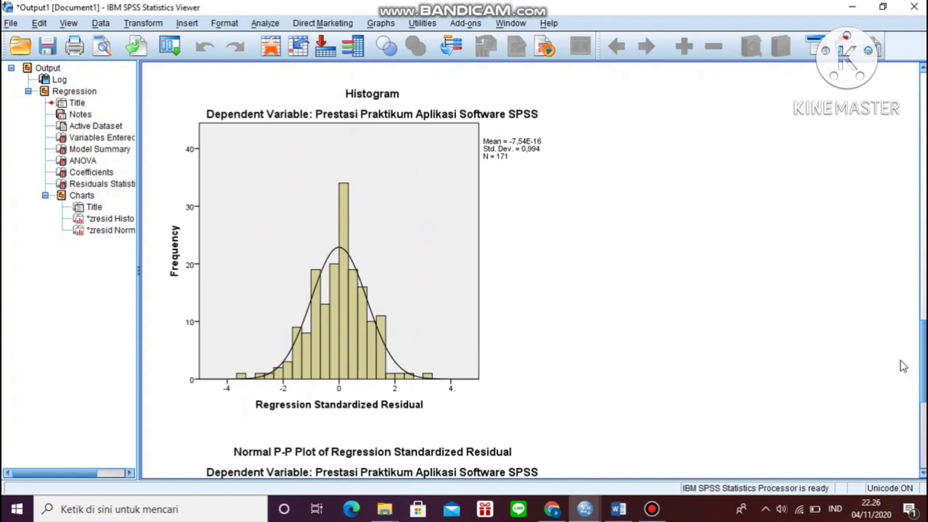
- Switch to Chrome to read the Grafik Histogram slide on residual normality, and return to the histogram in the SPSS output
click(565, 519)
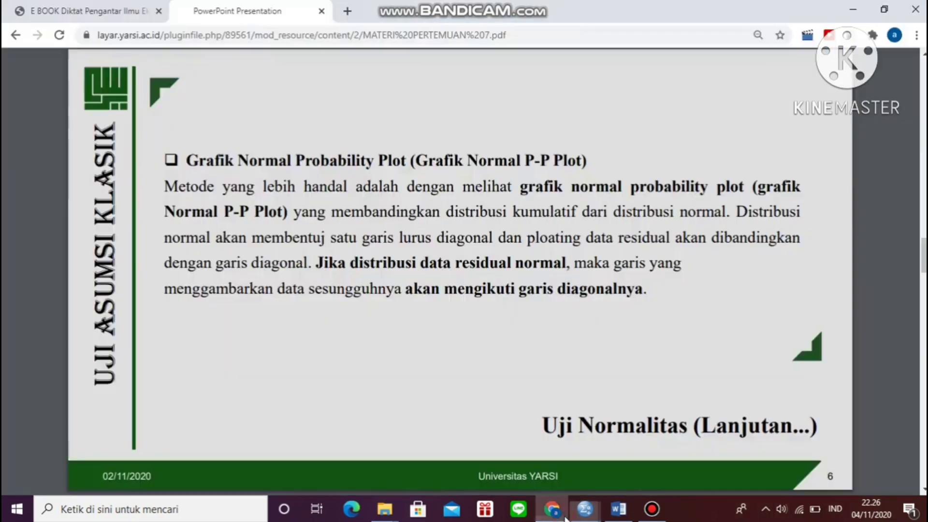
scroll(517, 317, up, 9)
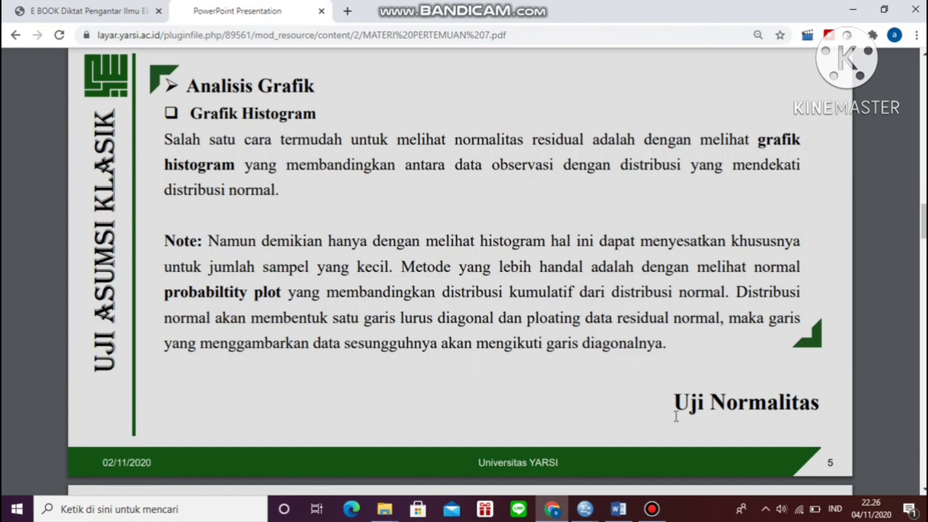
mouse_move(593, 519)
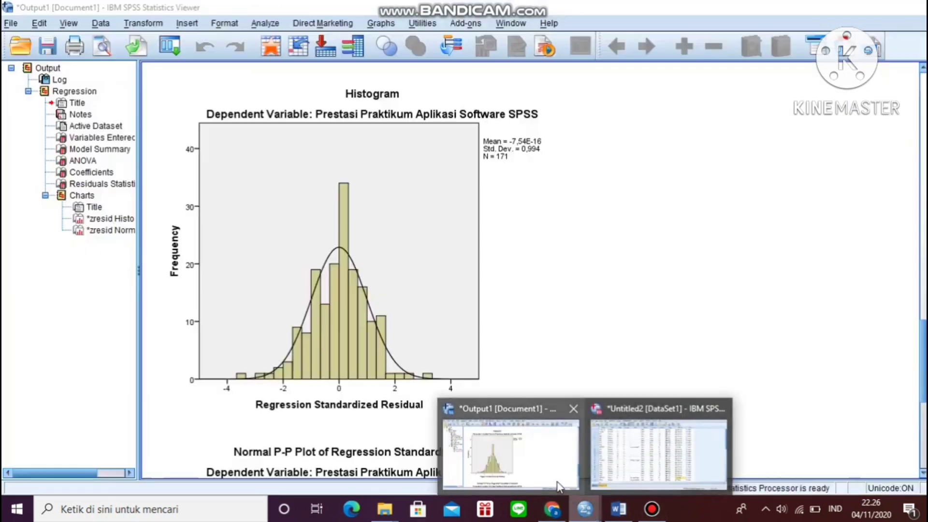
click(561, 484)
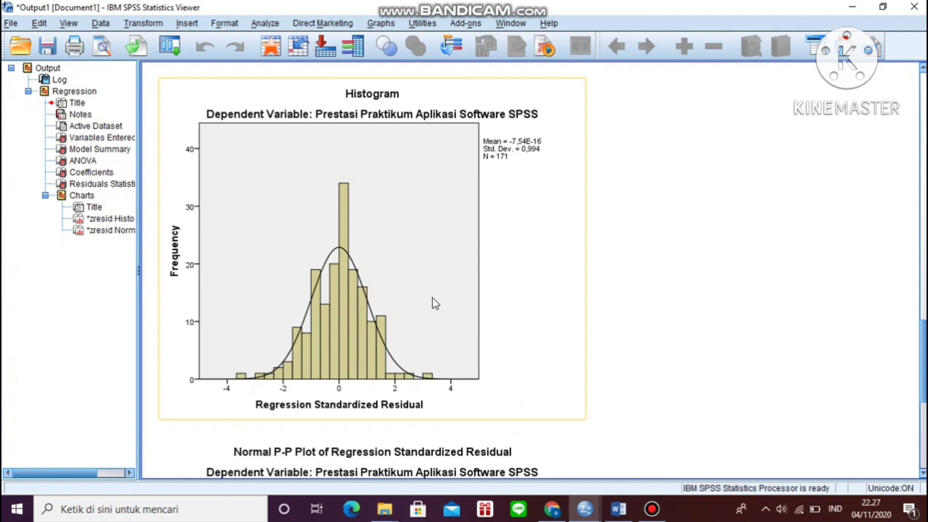
- Look over the regression tables again and examine the Normal P-P plot at the end of the output
scroll(433, 303, up, 15)
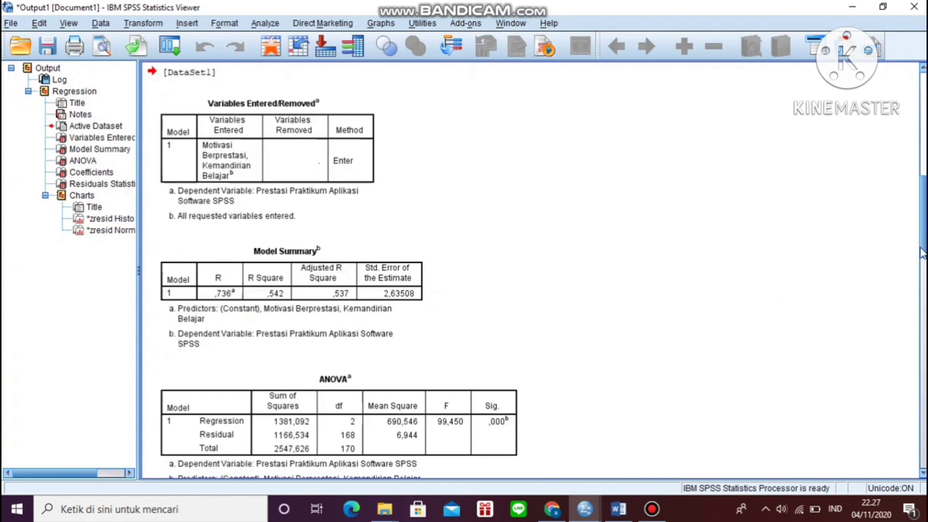
scroll(532, 270, down, 20)
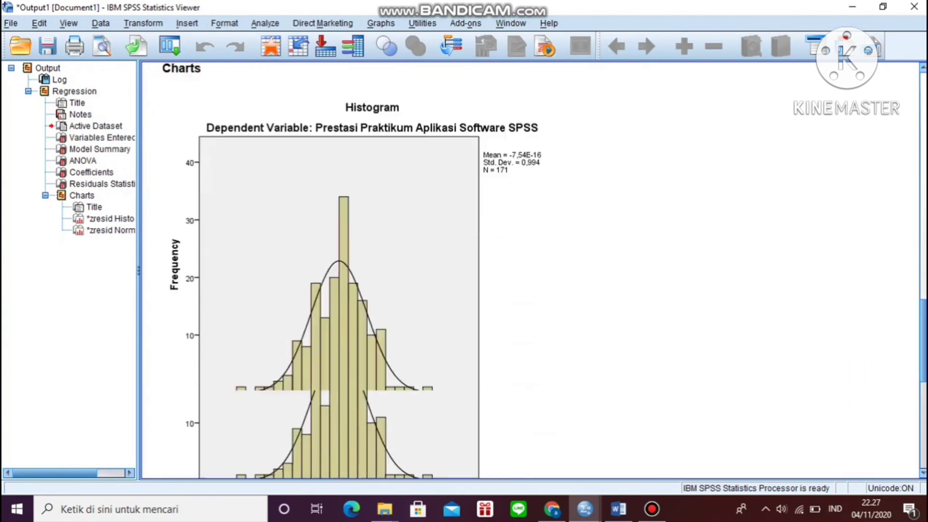
scroll(435, 270, down, 5)
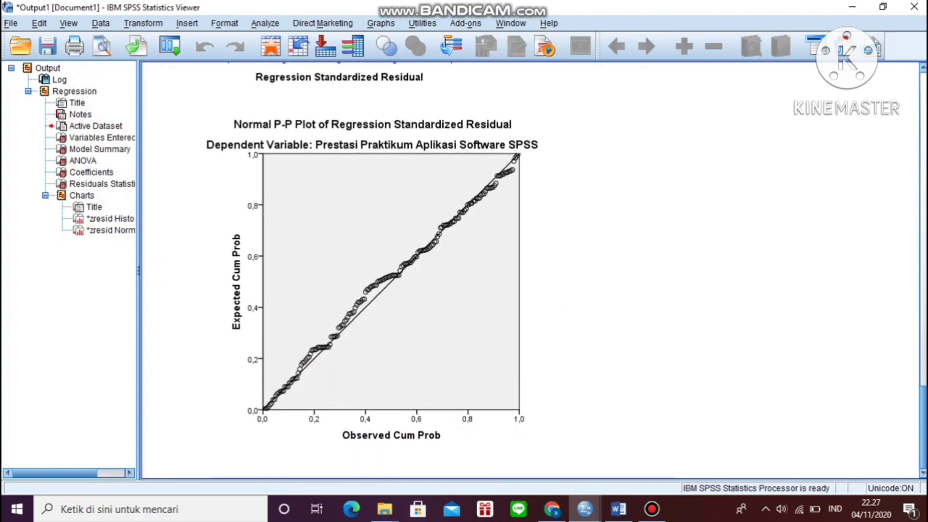
- Switch to Chrome to read the Grafik Normal P-P Plot slide, and return to the P-P plot in the SPSS output
click(552, 510)
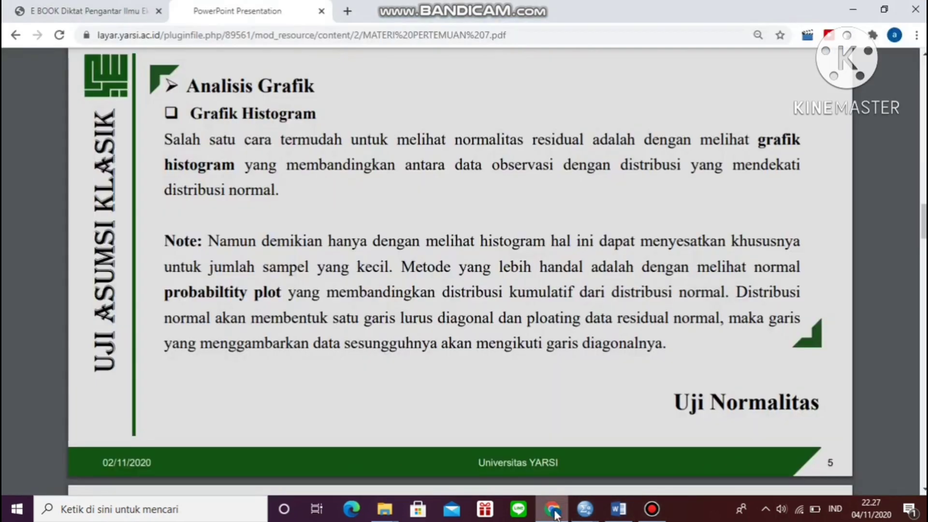
scroll(490, 254, down, 5)
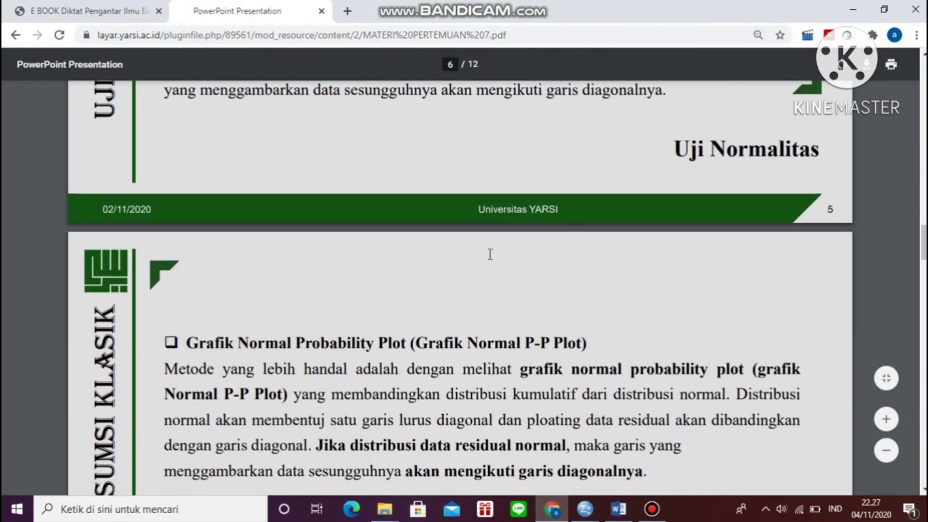
scroll(490, 255, down, 4)
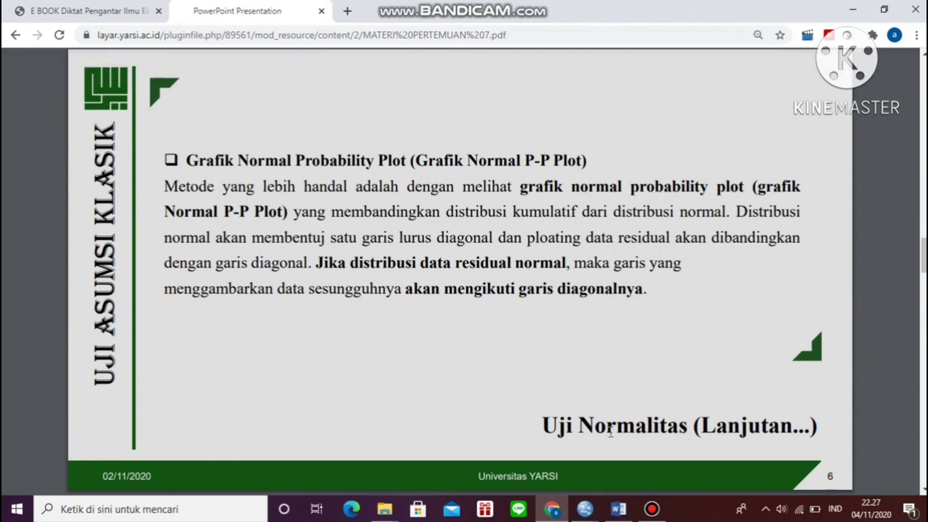
click(586, 507)
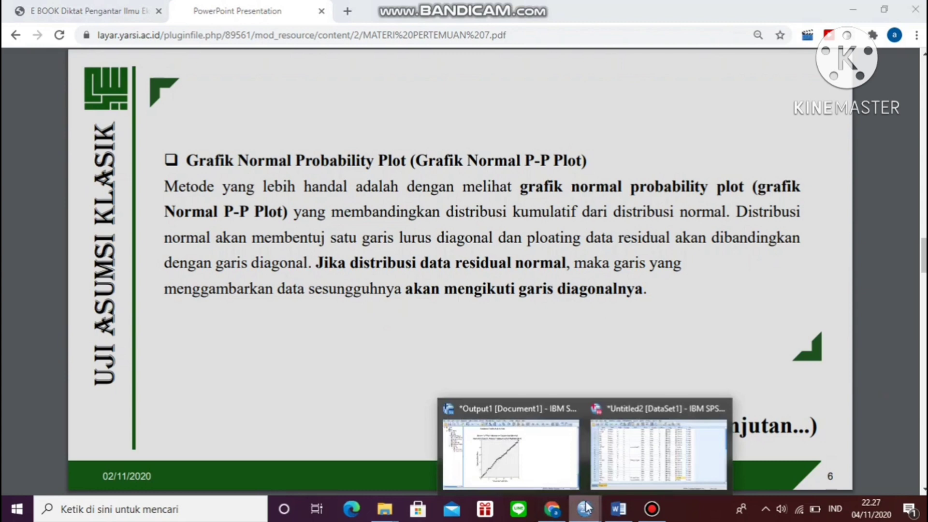
click(556, 481)
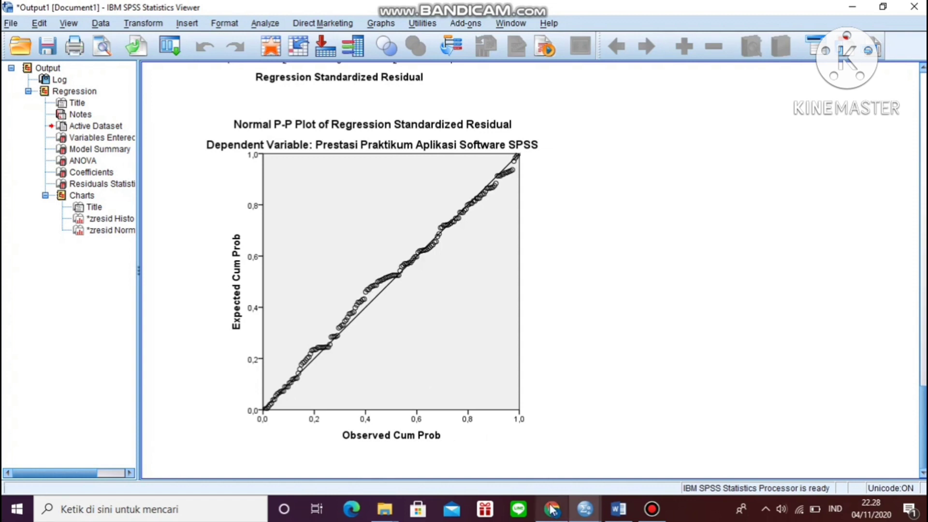
- Switch to Chrome and view slide 8 on the histogram shapes for transforming non-normal data
mouse_move(552, 509)
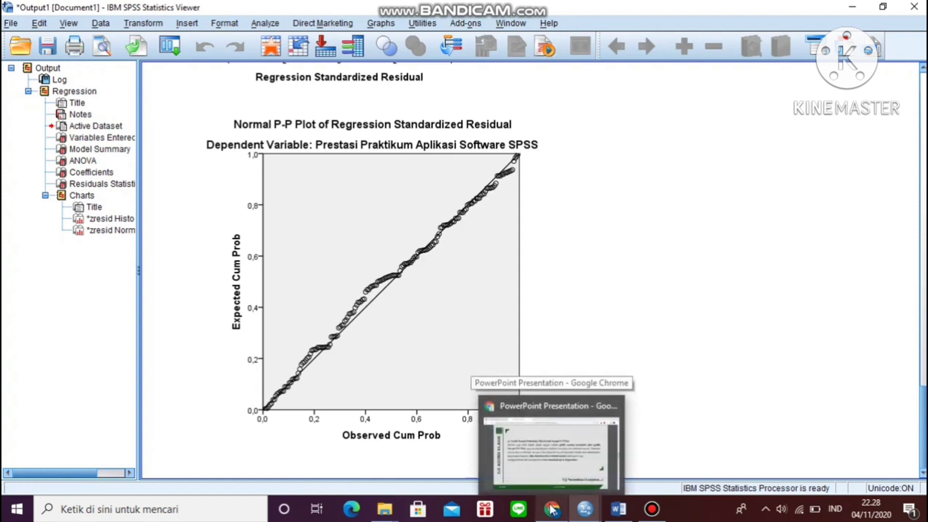
click(553, 508)
scroll(510, 293, down, 2)
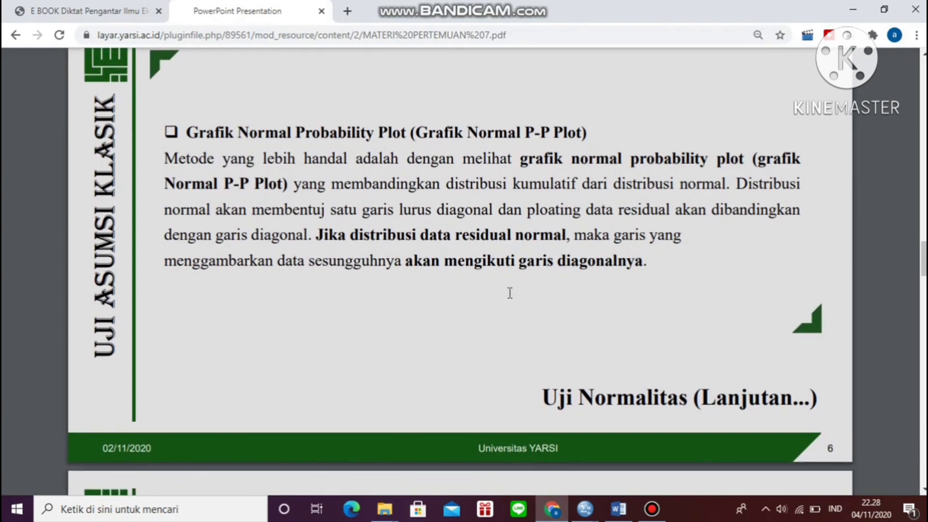
scroll(510, 293, down, 15)
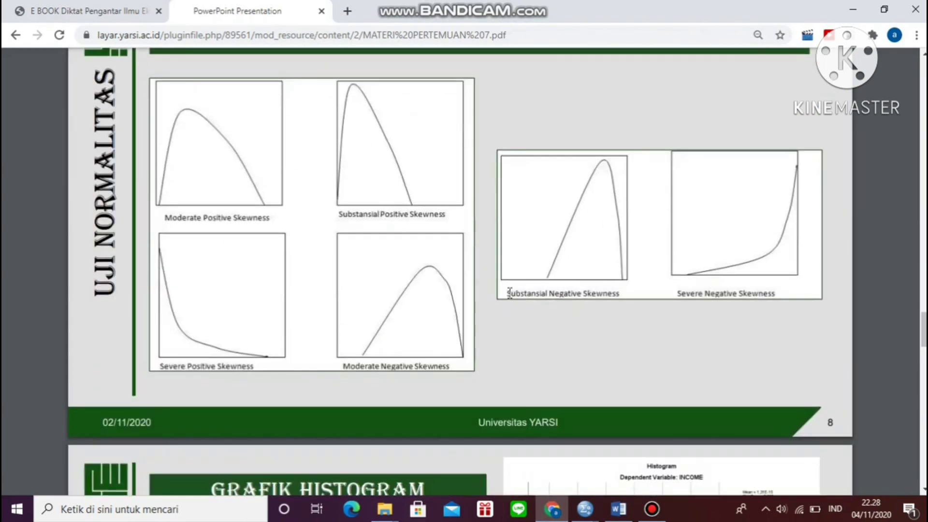
scroll(510, 293, up, 1)
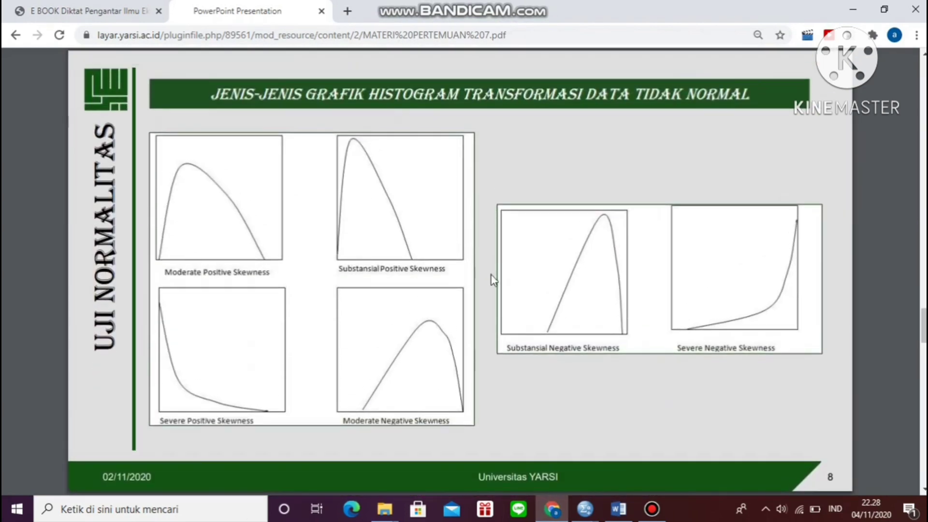